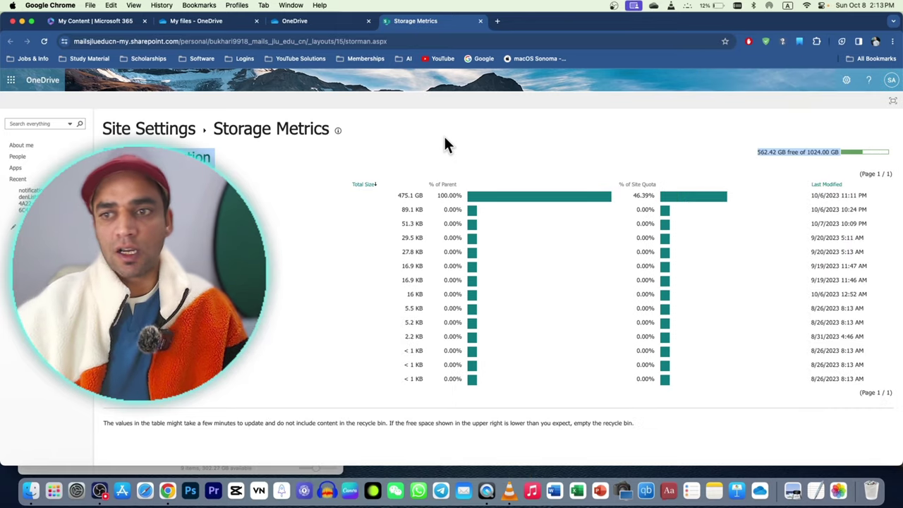
- Highlight the 562.42 GB free of 1024.00 GB storage figure, then return to My files
{"action": "left_click_drag", "start_coordinate": [758, 151], "coordinate": [825, 148]}
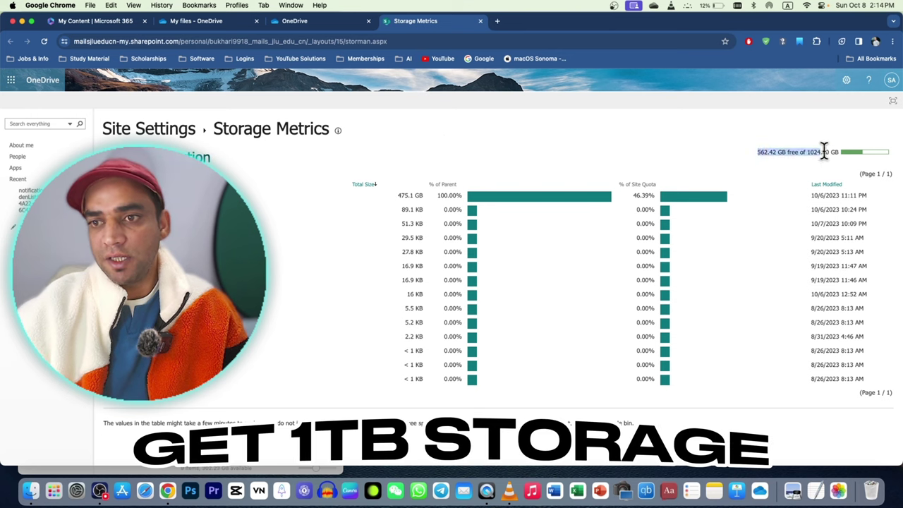
{"action": "left_click", "coordinate": [833, 152]}
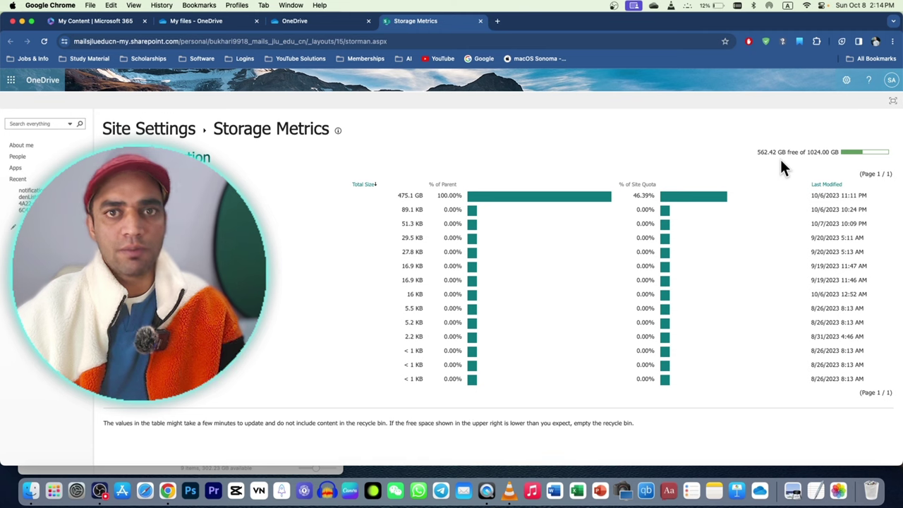
{"action": "left_click", "coordinate": [202, 25]}
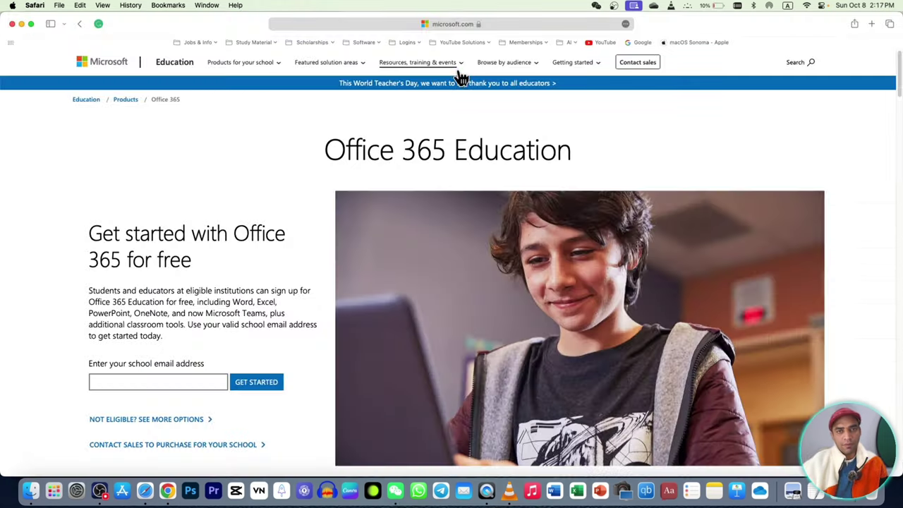
- Reveal the full page address in Safari's address bar, then dismiss the suggestions
{"action": "left_click", "coordinate": [453, 26]}
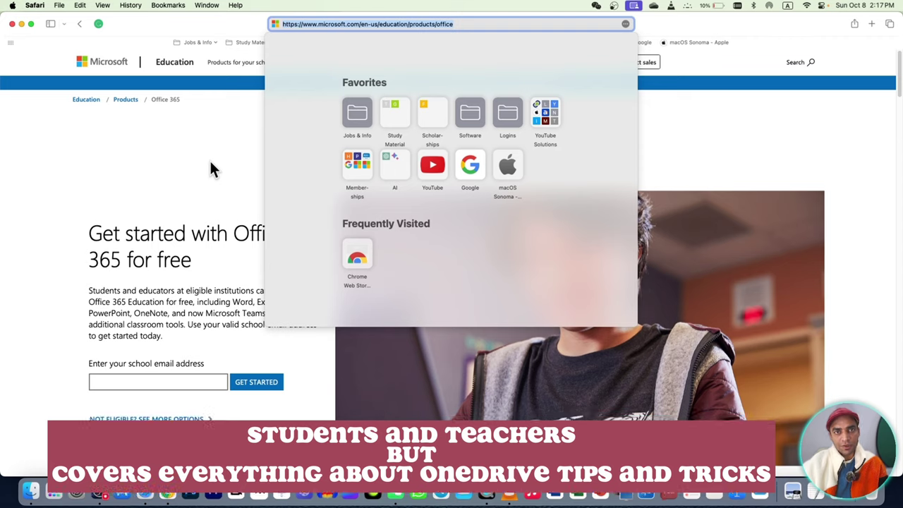
{"action": "left_click", "coordinate": [210, 168]}
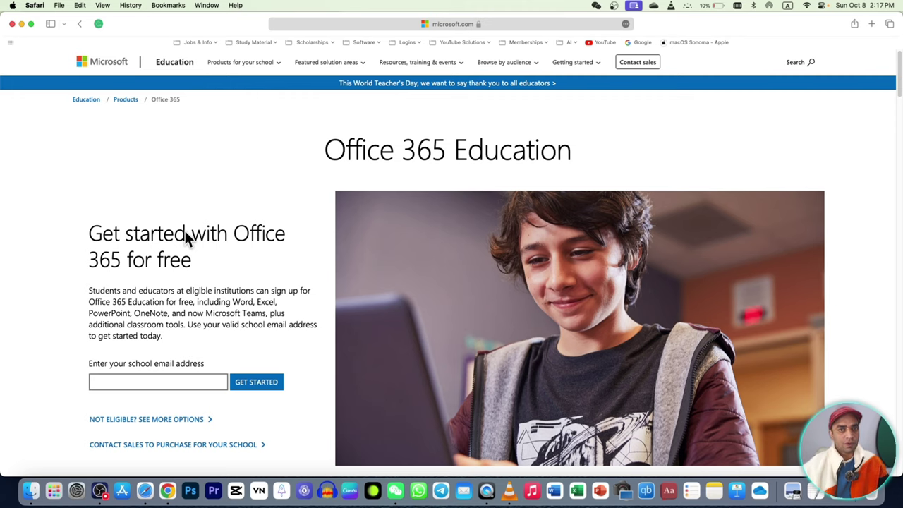
{"action": "left_click", "coordinate": [372, 26]}
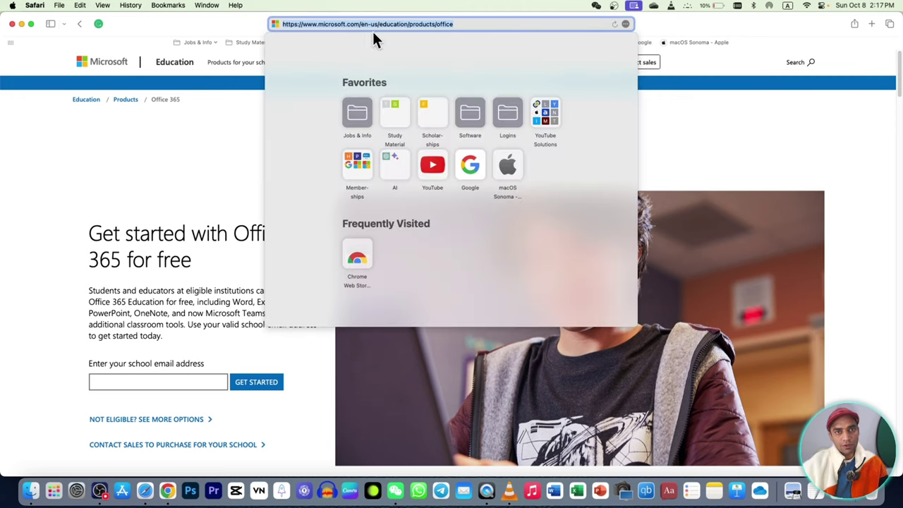
{"action": "left_click", "coordinate": [173, 152]}
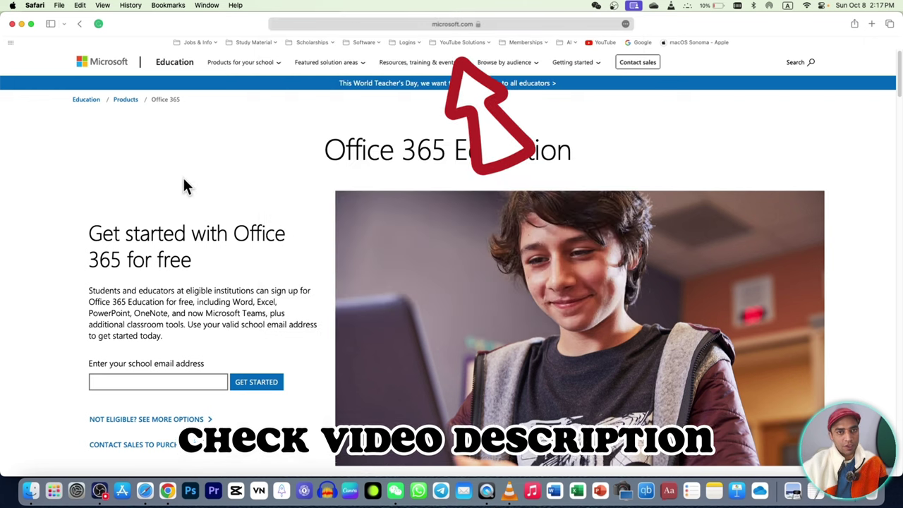
- Paste a school email address into the 'Enter your school email address' sign-up field
{"action": "left_click", "coordinate": [136, 382]}
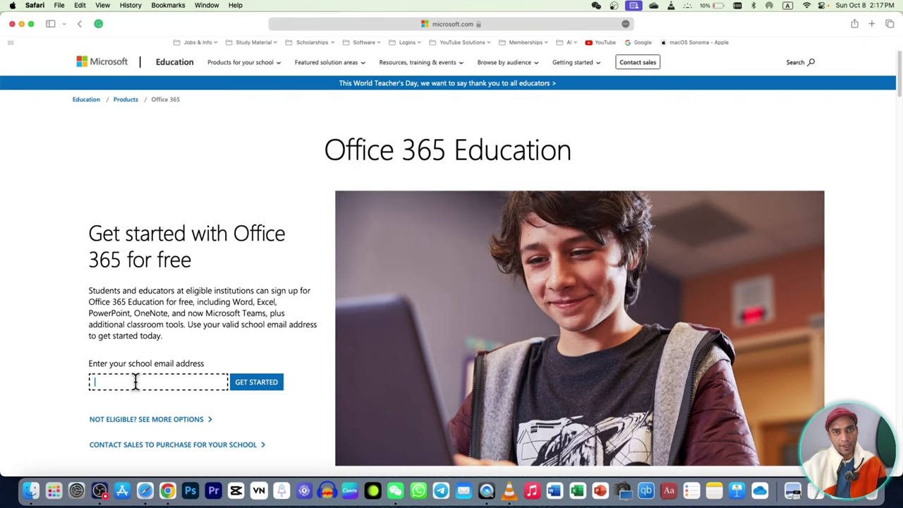
{"action": "key", "text": "super+v"}
{"action": "key", "text": "super+a"}
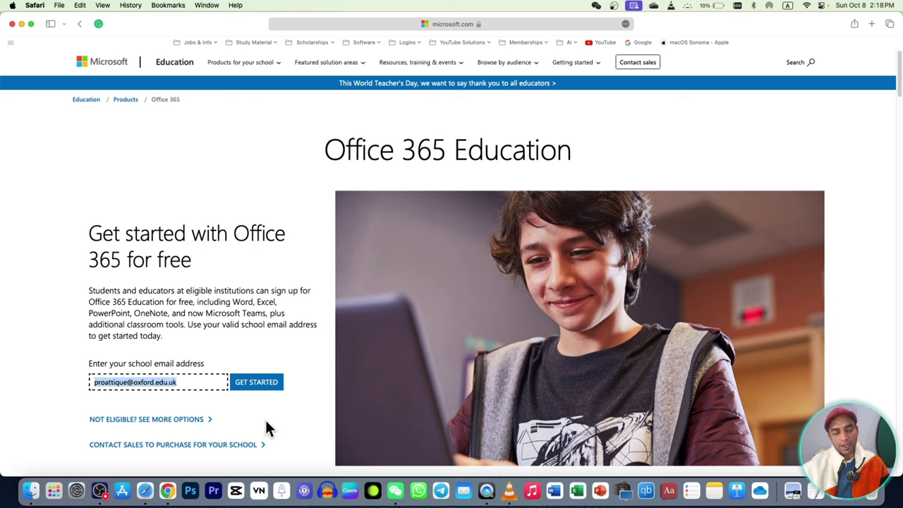
{"action": "left_click", "coordinate": [136, 382]}
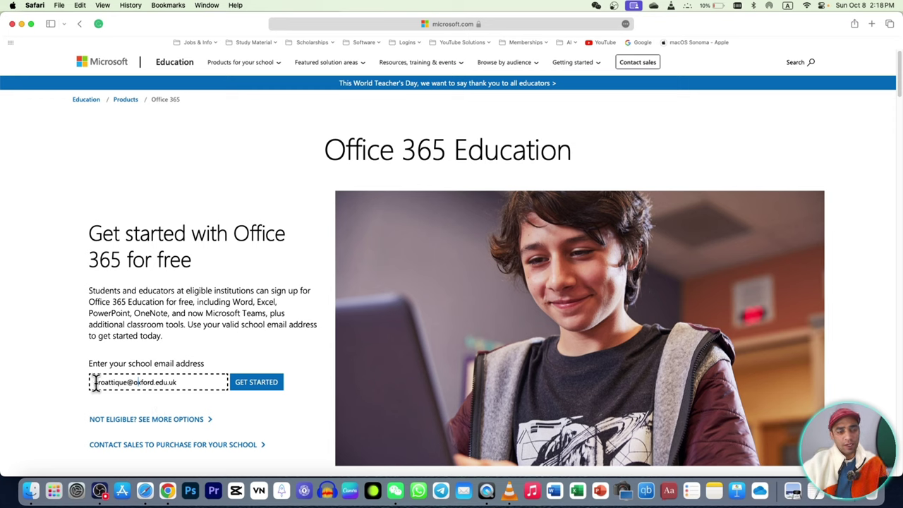
- Select the whole school email address in the Office 365 Education sign-up field
{"action": "left_click_drag", "start_coordinate": [95, 384], "coordinate": [280, 416]}
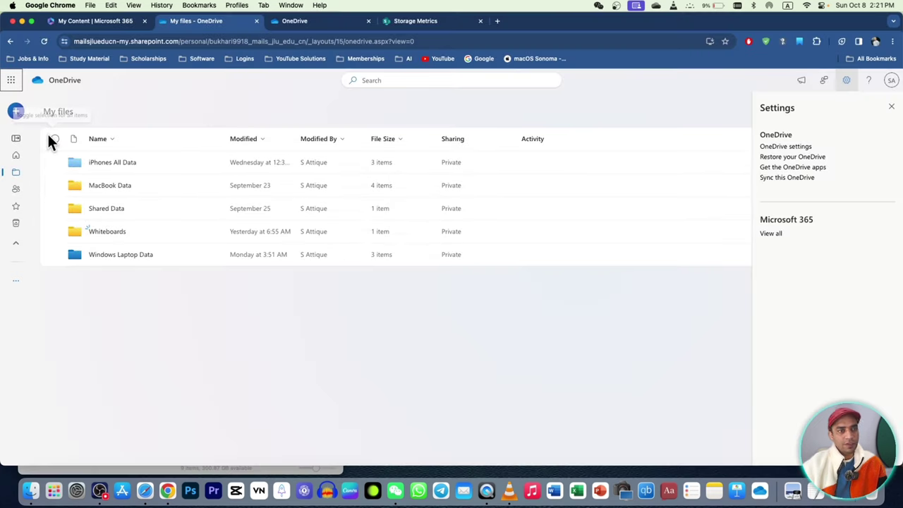
- Browse all Microsoft 365 apps from the app launcher, then open OneDrive's settings gear
{"action": "left_click", "coordinate": [12, 82]}
{"action": "left_click", "coordinate": [76, 270]}
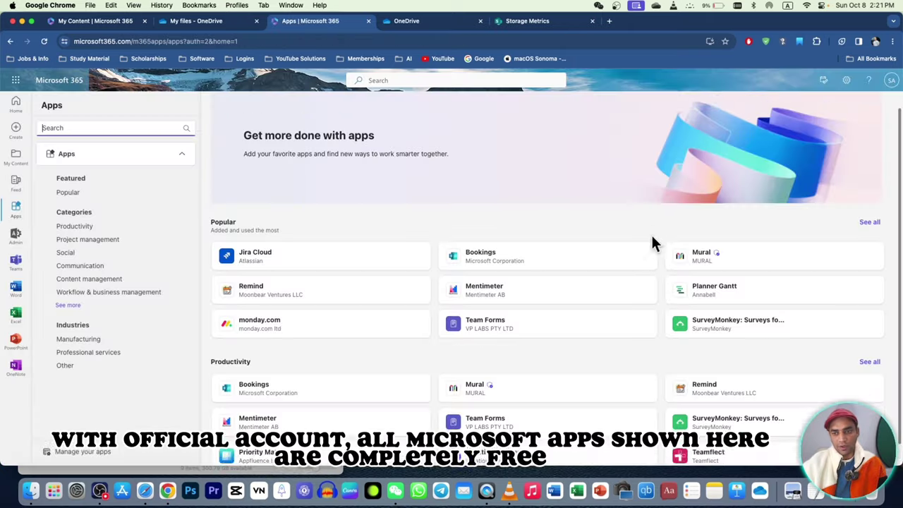
{"action": "scroll", "coordinate": [657, 262], "scroll_direction": "down", "scroll_amount": 1}
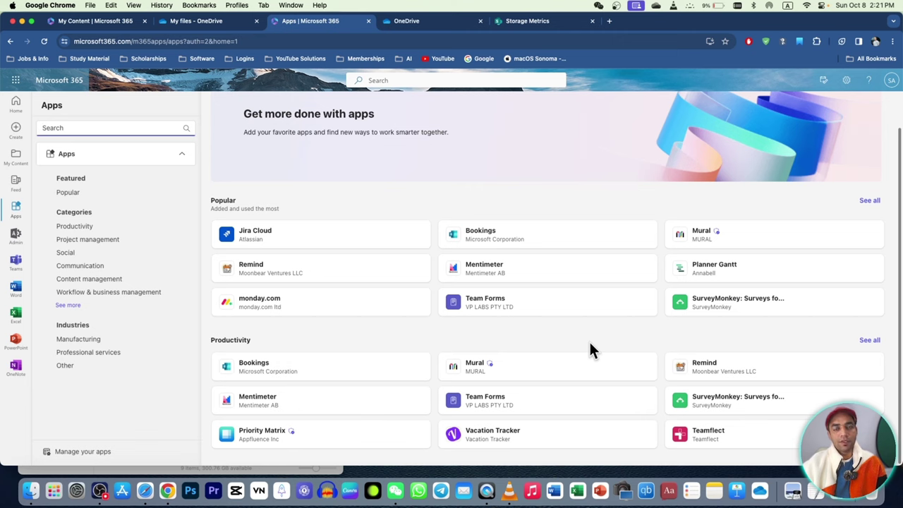
{"action": "left_click", "coordinate": [847, 83]}
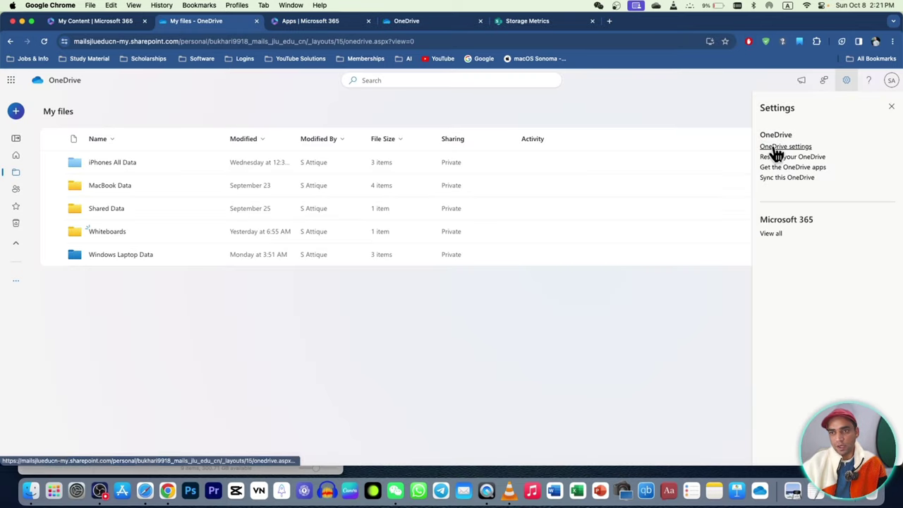
- Open Storage Metrics under More Settings and highlight the 562.42 GB free figure
{"action": "left_click", "coordinate": [776, 148]}
{"action": "left_click", "coordinate": [39, 149]}
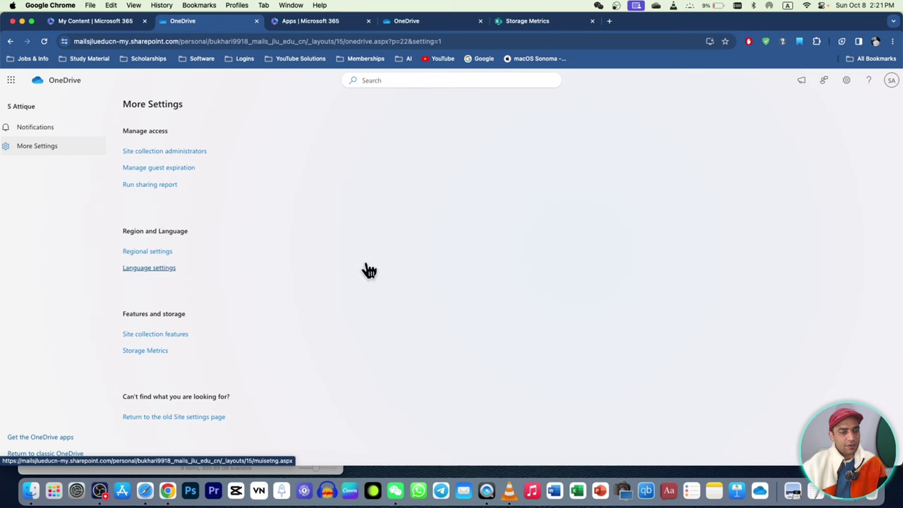
{"action": "left_click", "coordinate": [153, 353]}
{"action": "triple_click", "coordinate": [838, 157]}
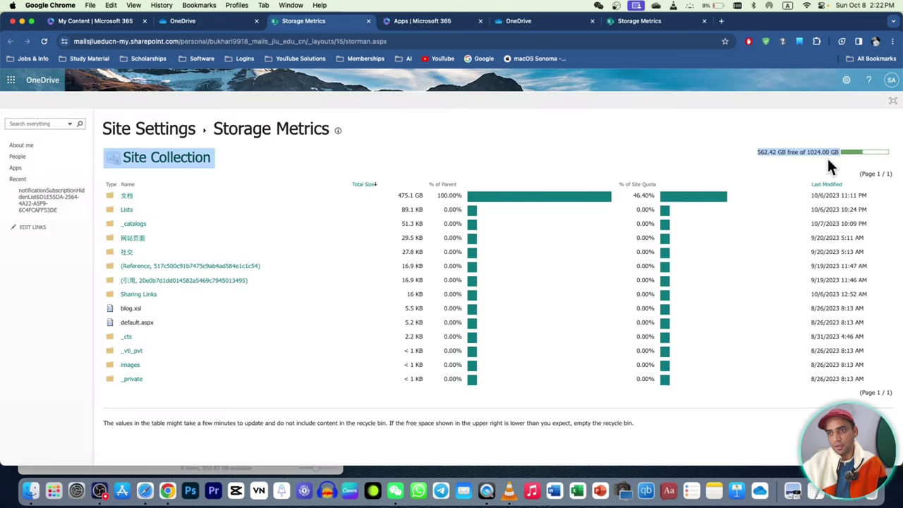
{"action": "left_click", "coordinate": [648, 164]}
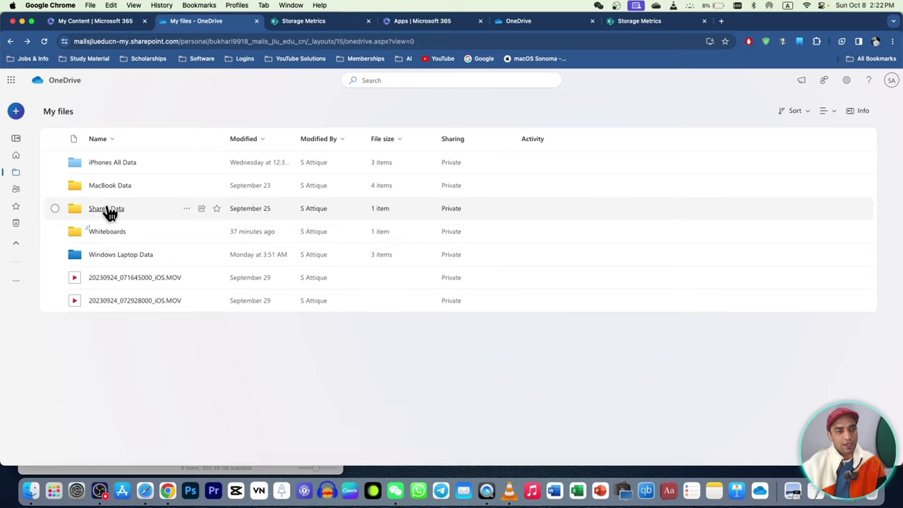
- Open the Shared Data folder holding the shared CapCut Pro Android folder
{"action": "left_click", "coordinate": [108, 209]}
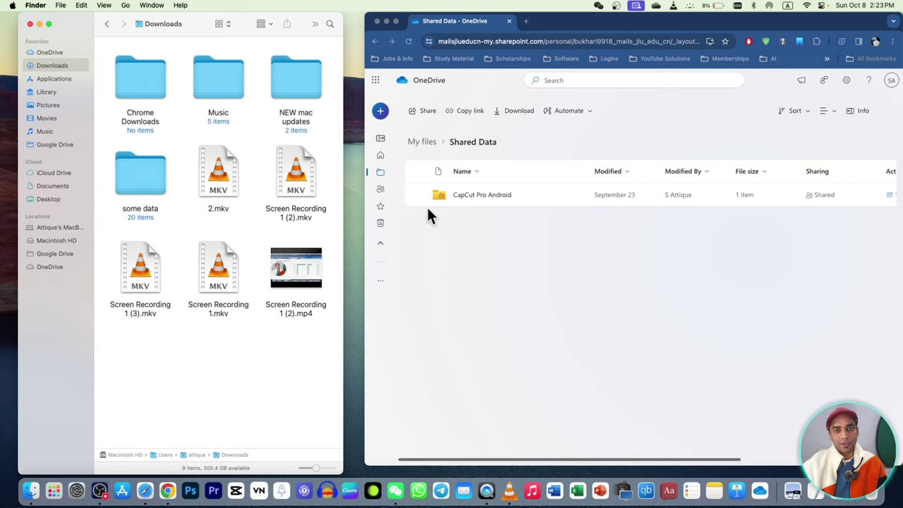
- Search the Mac App Store for 'onedrive' to confirm OneDrive is installed
{"action": "left_click", "coordinate": [144, 491]}
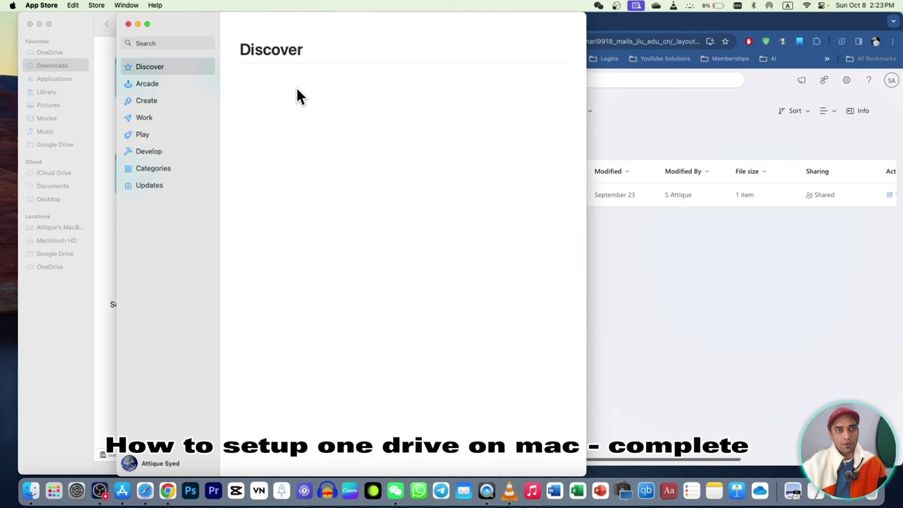
{"action": "left_click", "coordinate": [156, 42]}
{"action": "type", "text": "onedrive"}
{"action": "key", "text": "Return"}
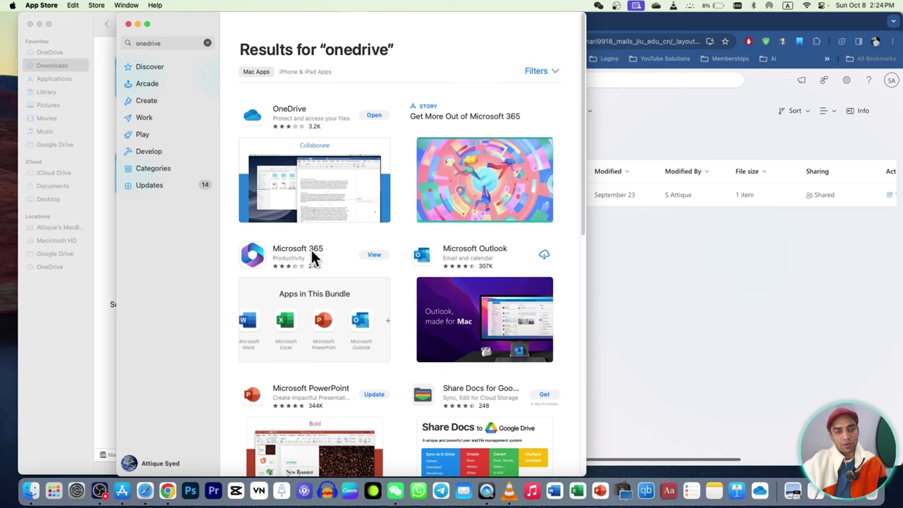
- Quit the App Store, browse Applications for the Microsoft apps, and open Launchpad's Office folder
{"action": "key", "text": "super+q"}
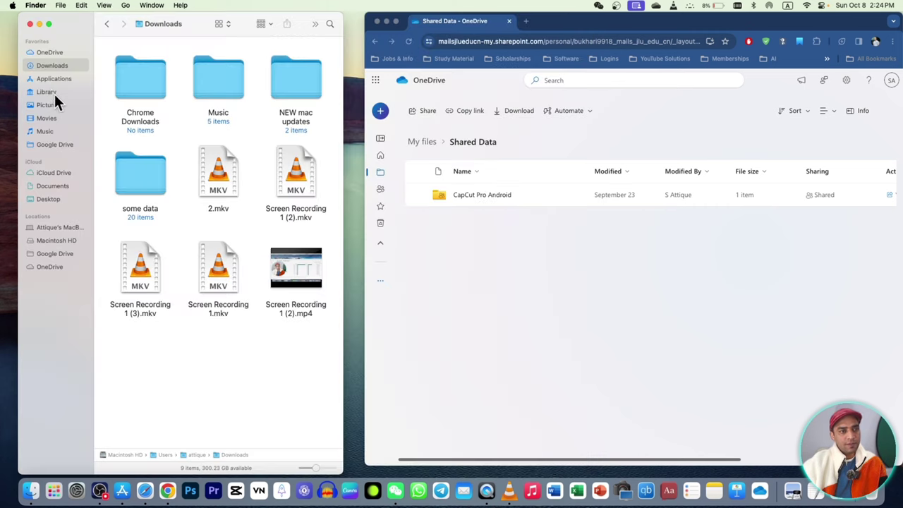
{"action": "left_click", "coordinate": [55, 79]}
{"action": "scroll", "coordinate": [252, 286], "scroll_direction": "down", "scroll_amount": 6}
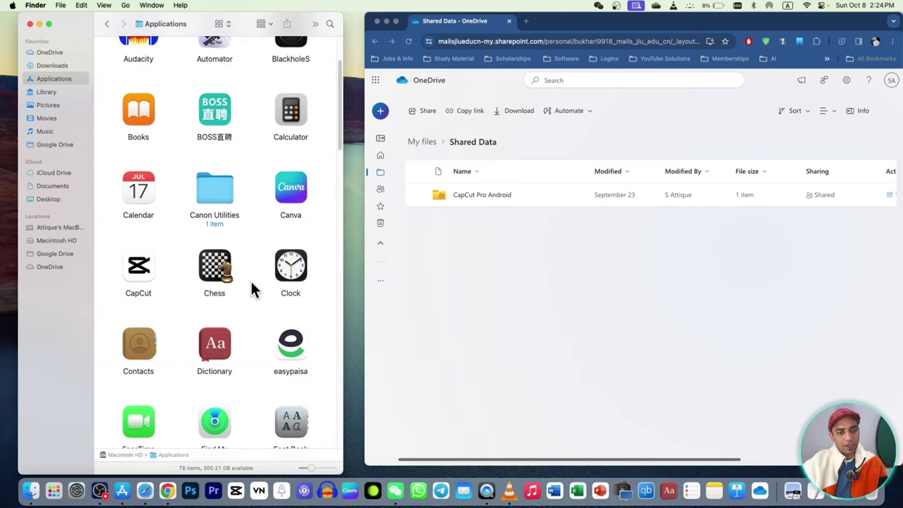
{"action": "scroll", "coordinate": [254, 288], "scroll_direction": "down", "scroll_amount": 7}
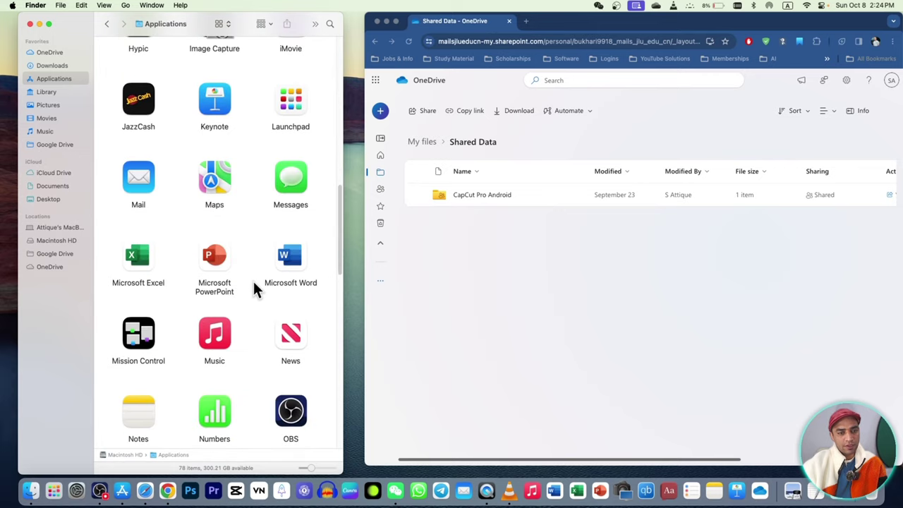
{"action": "scroll", "coordinate": [258, 280], "scroll_direction": "down", "scroll_amount": 3}
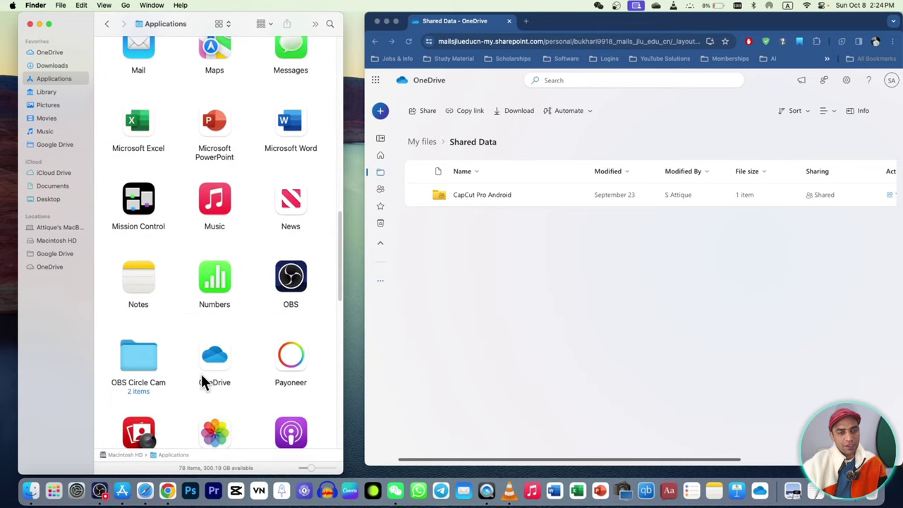
{"action": "left_click", "coordinate": [54, 490]}
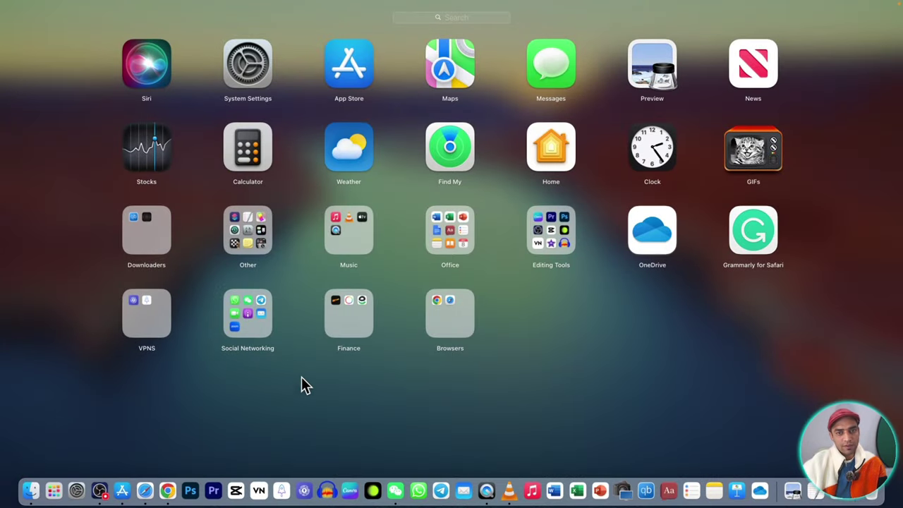
{"action": "left_click", "coordinate": [449, 229]}
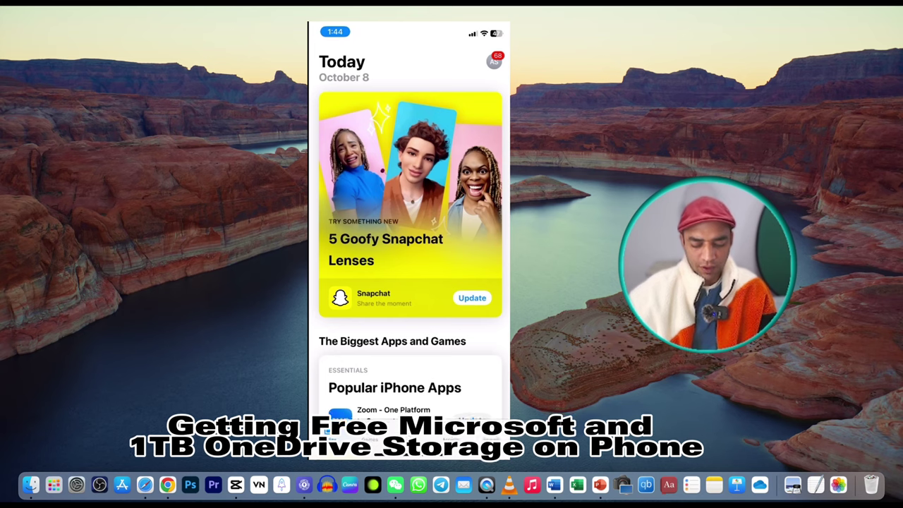
- Search the iPhone App Store for 'onedrive', then clear it and start typing 'of'
{"action": "left_click", "coordinate": [490, 439]}
{"action": "left_click", "coordinate": [403, 84]}
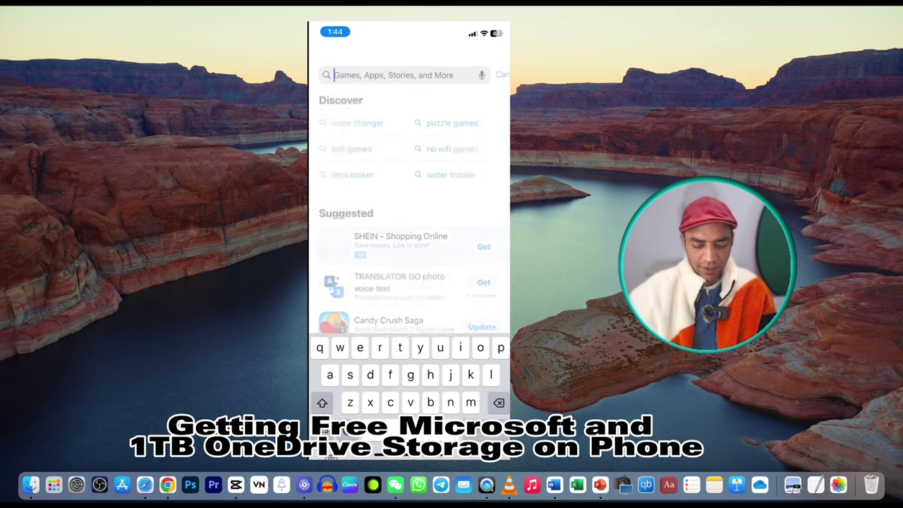
{"action": "type", "text": "one"}
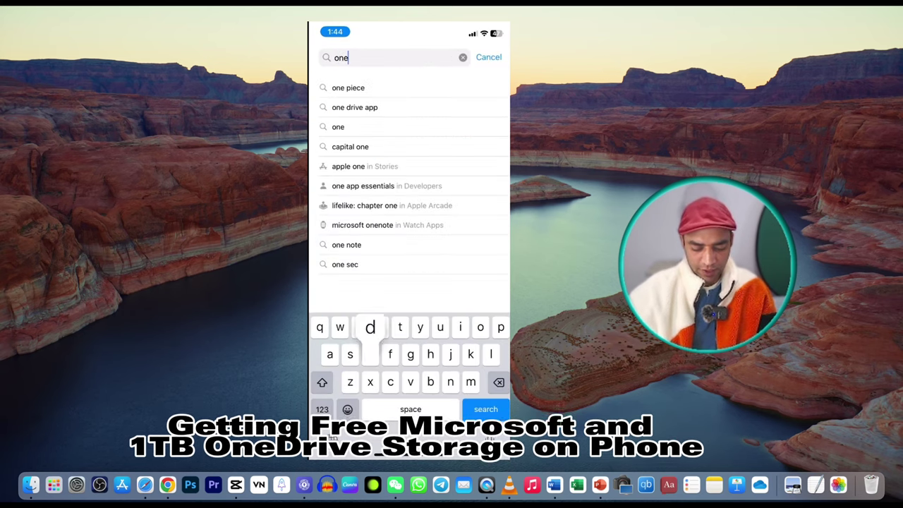
{"action": "type", "text": "drive"}
{"action": "key", "text": "Return"}
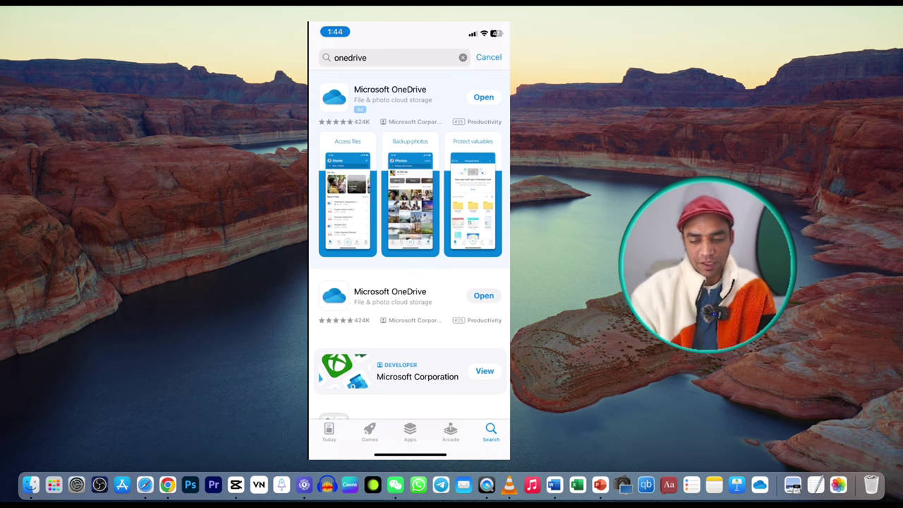
{"action": "left_click", "coordinate": [463, 58]}
{"action": "type", "text": "of"}
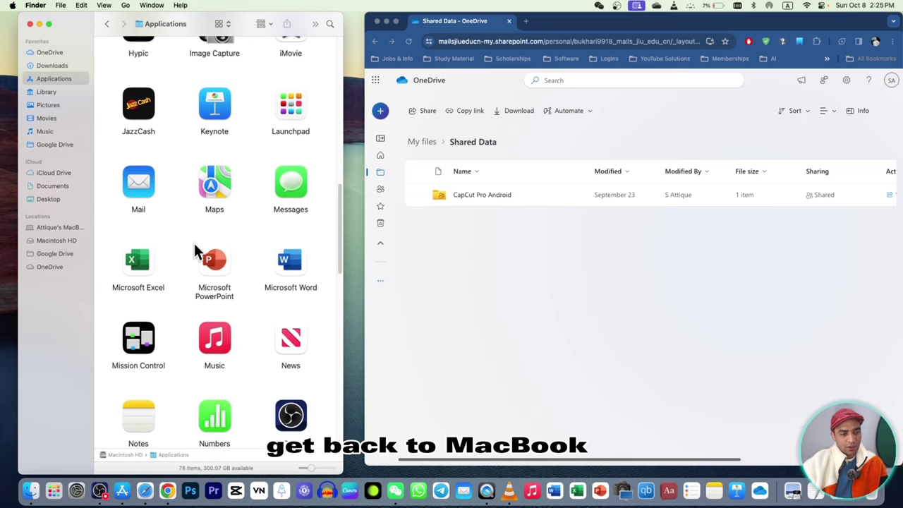
- Add OneDrive to Finder's Favorites, open its five-folder OneDrive location, and show sync status
{"action": "scroll", "coordinate": [238, 261], "scroll_direction": "down", "scroll_amount": 3}
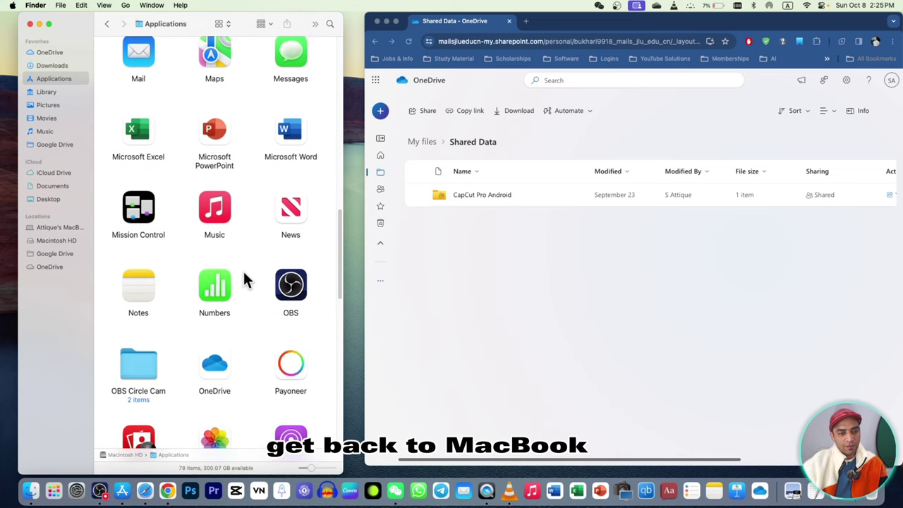
{"action": "left_click", "coordinate": [228, 381]}
{"action": "left_click_drag", "start_coordinate": [216, 365], "coordinate": [39, 52]}
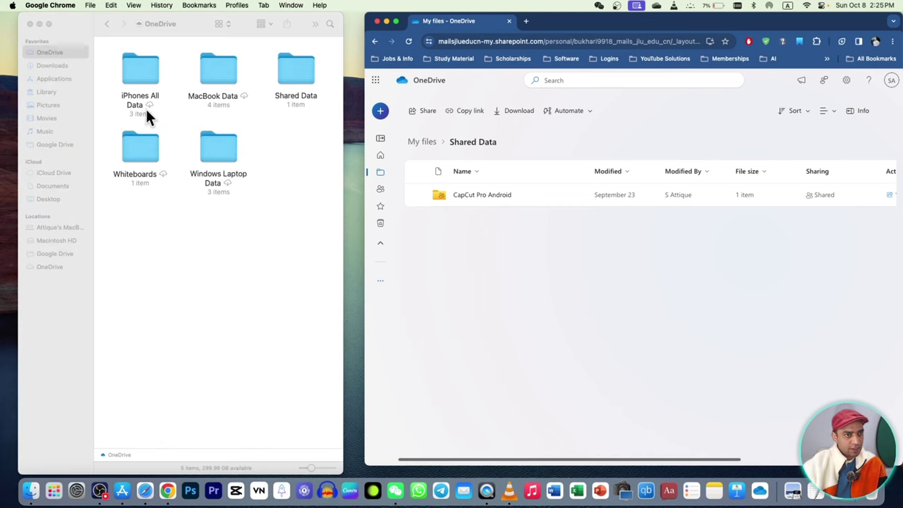
{"action": "left_click", "coordinate": [422, 141]}
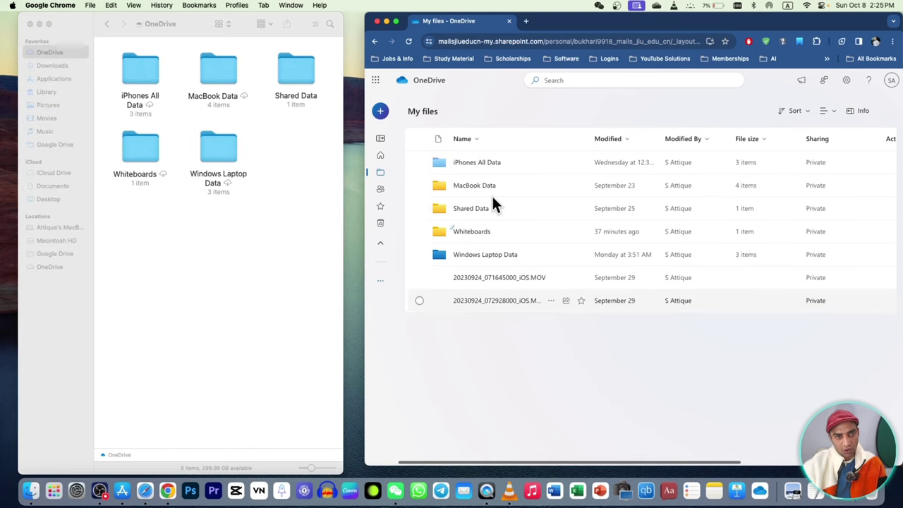
{"action": "left_click", "coordinate": [182, 276]}
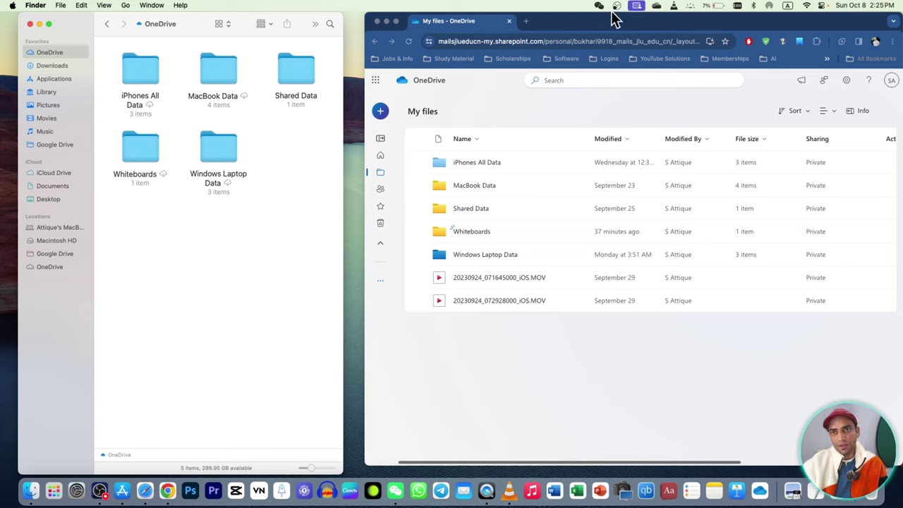
{"action": "left_click", "coordinate": [657, 8]}
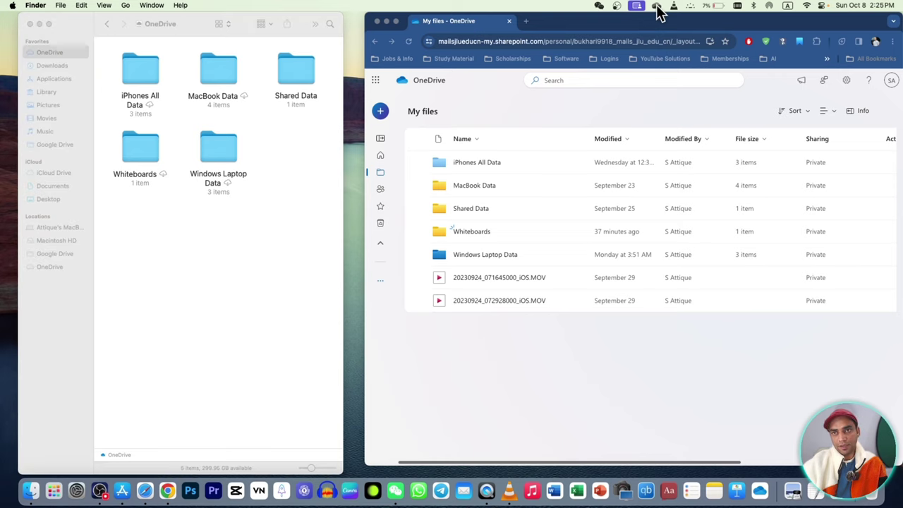
- In OneDrive Preferences' Account tab, toggle Shared Data off and back on, keeping every folder synced
{"action": "left_click", "coordinate": [728, 28]}
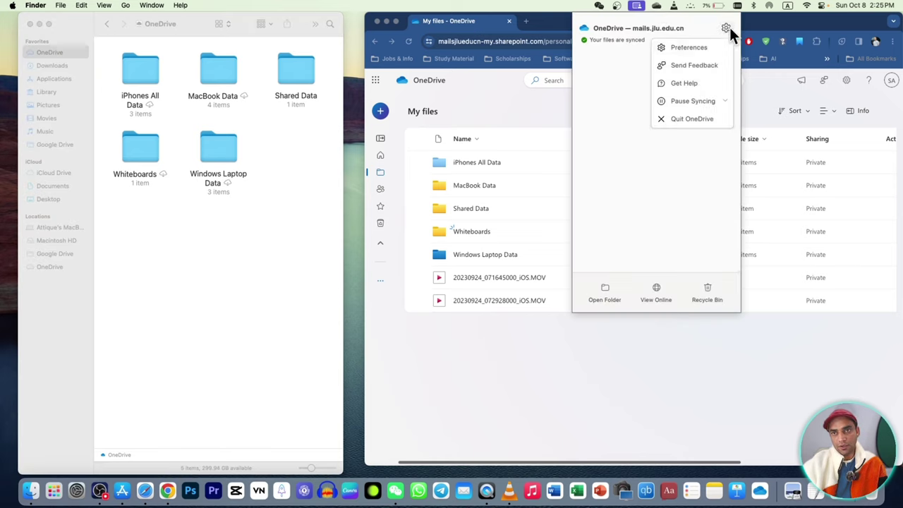
{"action": "left_click", "coordinate": [690, 50]}
{"action": "left_click_drag", "start_coordinate": [473, 182], "coordinate": [653, 137]}
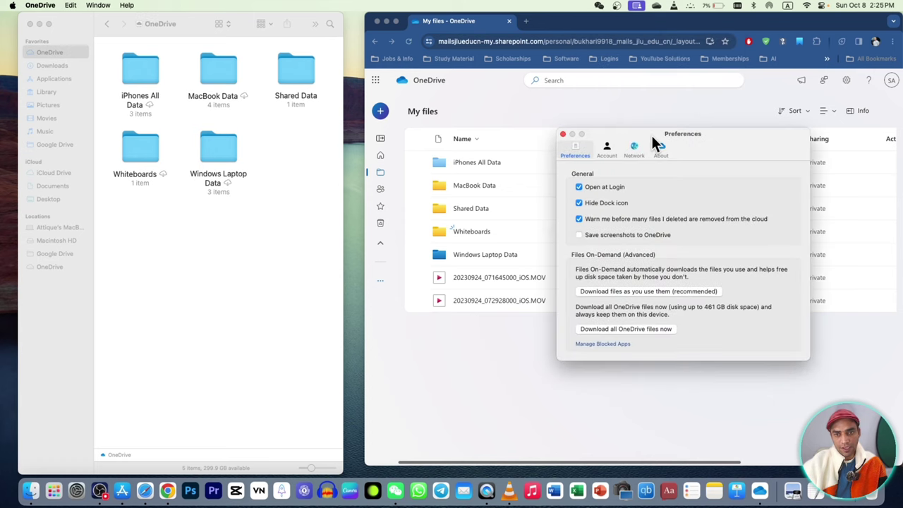
{"action": "left_click", "coordinate": [607, 149]}
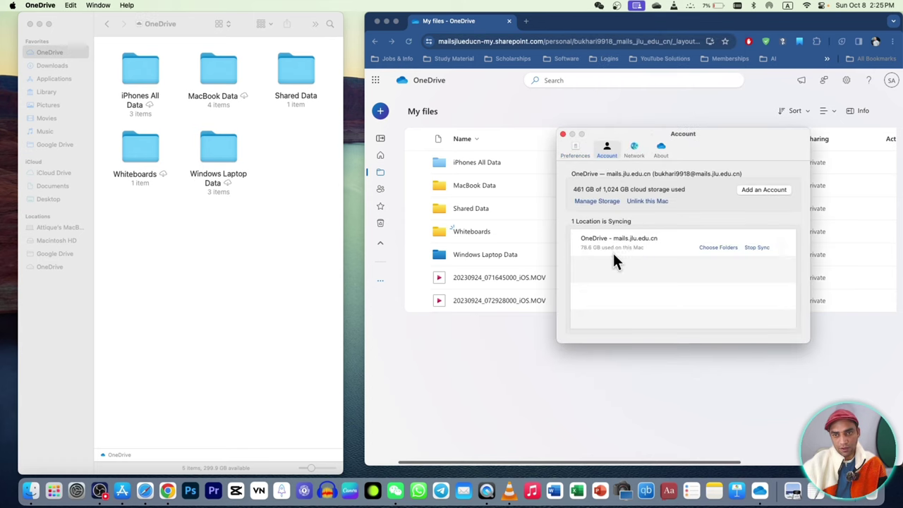
{"action": "left_click", "coordinate": [716, 248]}
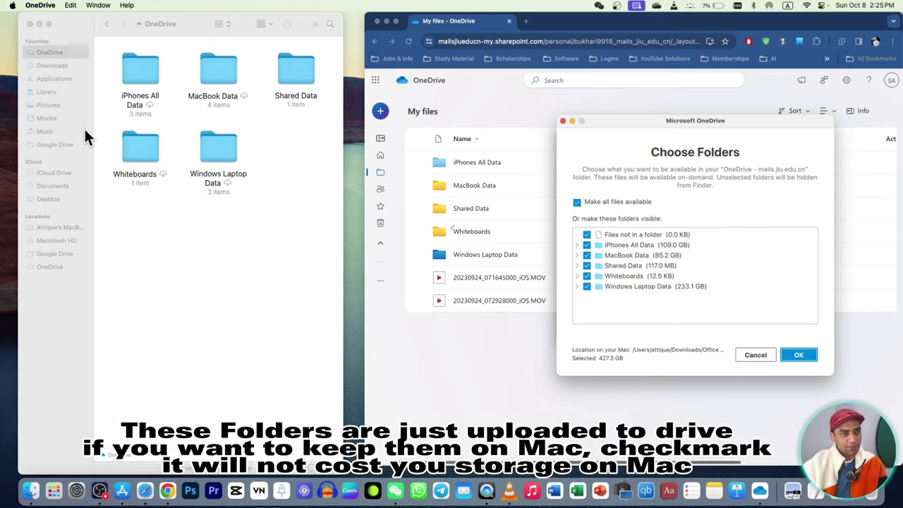
{"action": "left_click", "coordinate": [586, 266]}
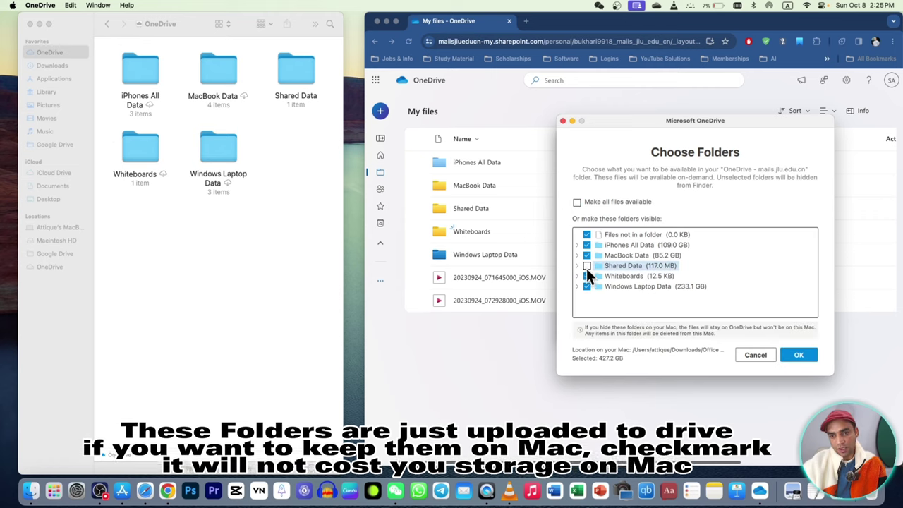
{"action": "left_click", "coordinate": [588, 266]}
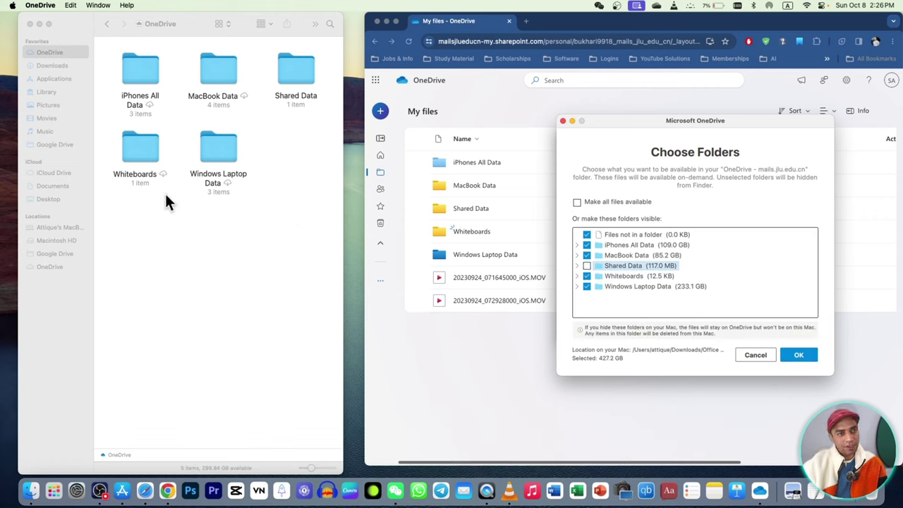
{"action": "key", "text": "Return"}
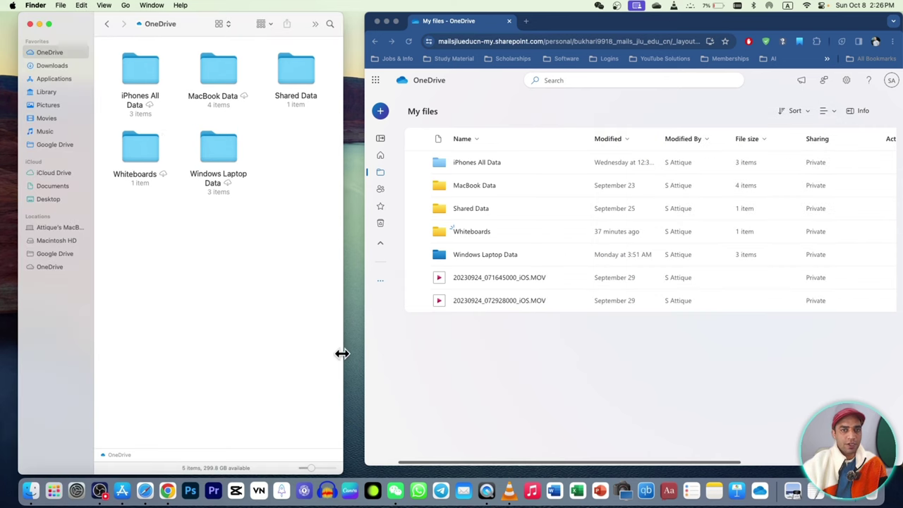
- Turn on 'Download files as you use them' in OneDrive Preferences and confirm online-only files
{"action": "key", "text": "alt+super+l"}
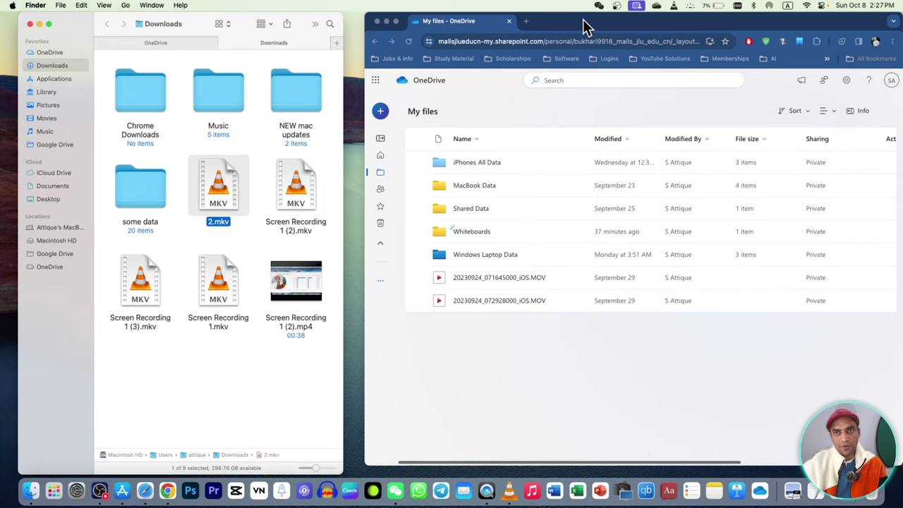
{"action": "left_click", "coordinate": [655, 11]}
{"action": "left_click", "coordinate": [727, 30]}
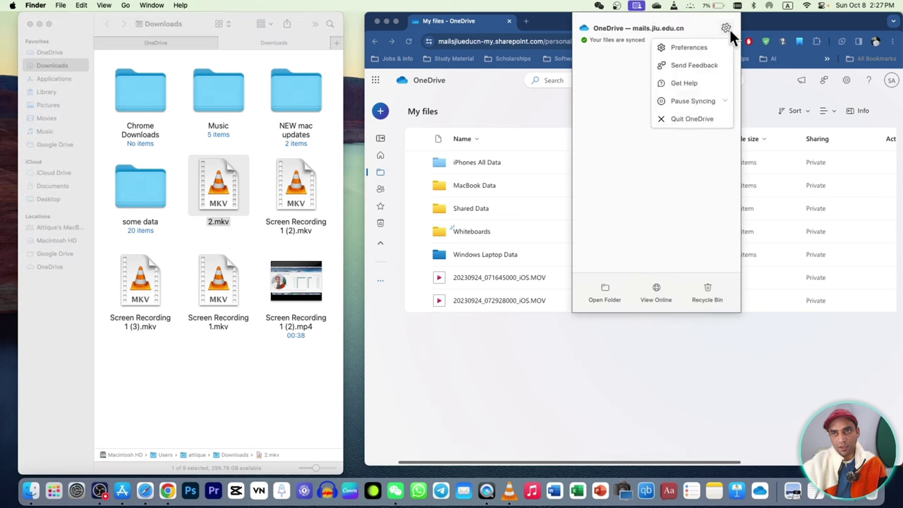
{"action": "left_click", "coordinate": [699, 47]}
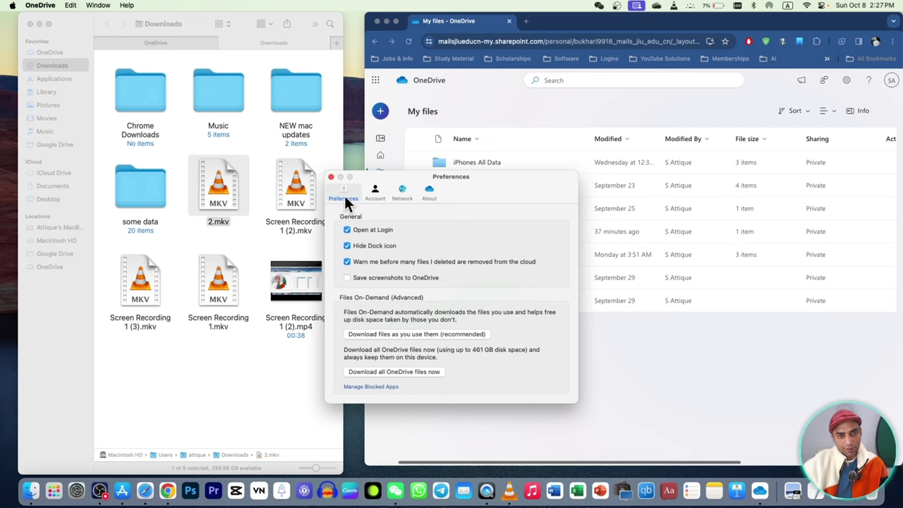
{"action": "left_click", "coordinate": [447, 334]}
{"action": "left_click", "coordinate": [481, 206]}
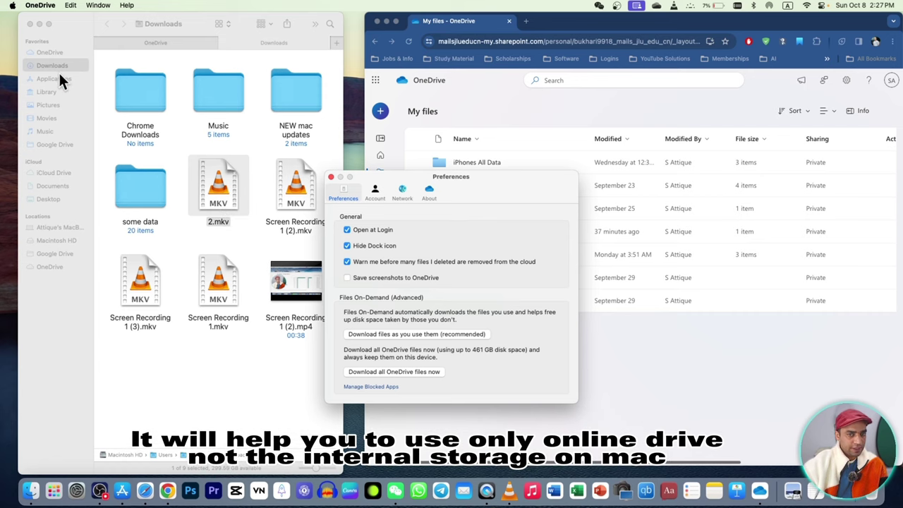
- Check the Account tab shows 461 GB of 1,024 GB used, then close Preferences
{"action": "left_click", "coordinate": [374, 192]}
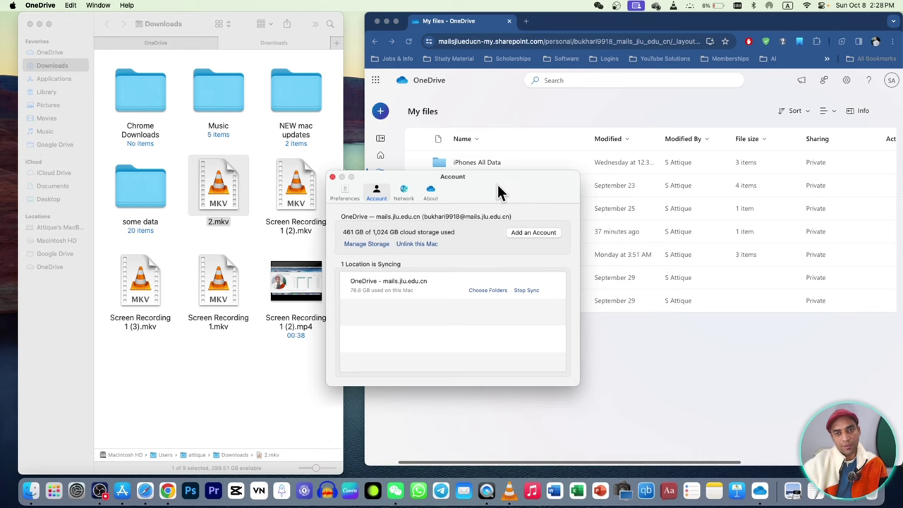
{"action": "left_click_drag", "start_coordinate": [499, 187], "coordinate": [557, 170]}
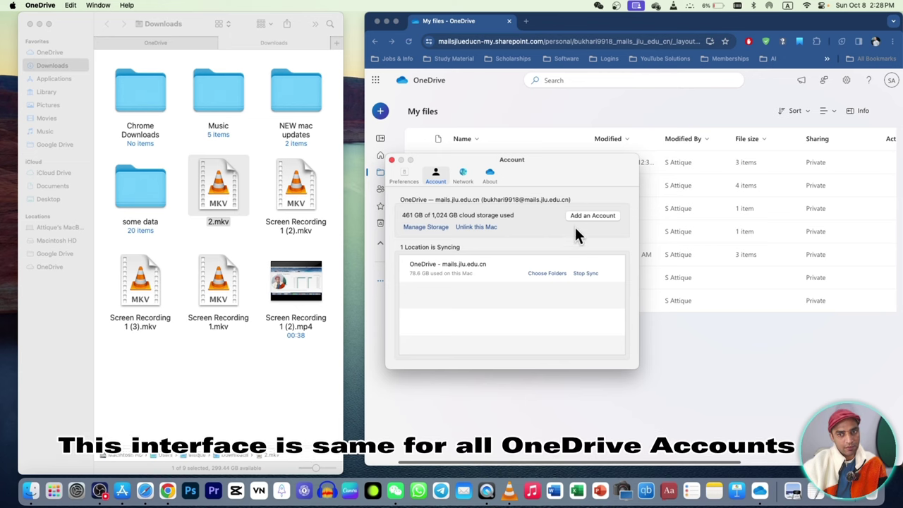
{"action": "left_click", "coordinate": [392, 160]}
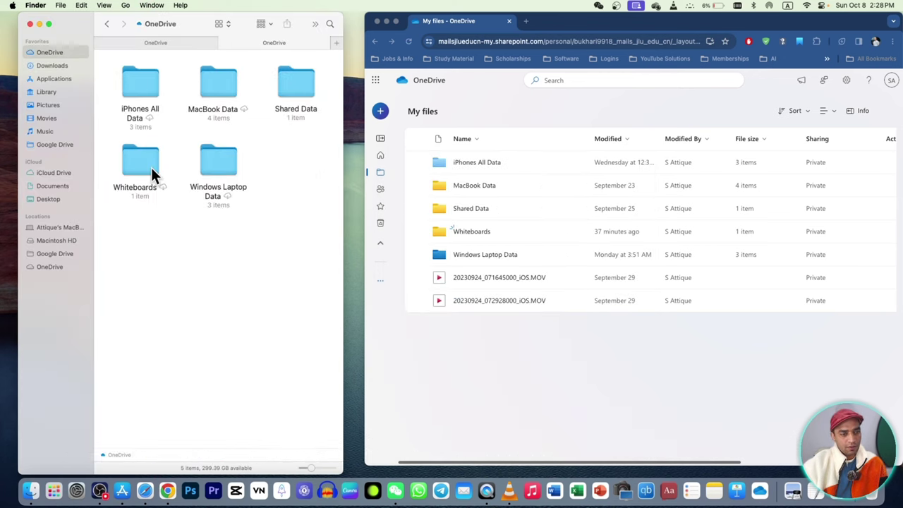
- Paste china (1094).HEIC into the Mac's OneDrive folder
{"action": "left_click_drag", "start_coordinate": [274, 257], "coordinate": [124, 94]}
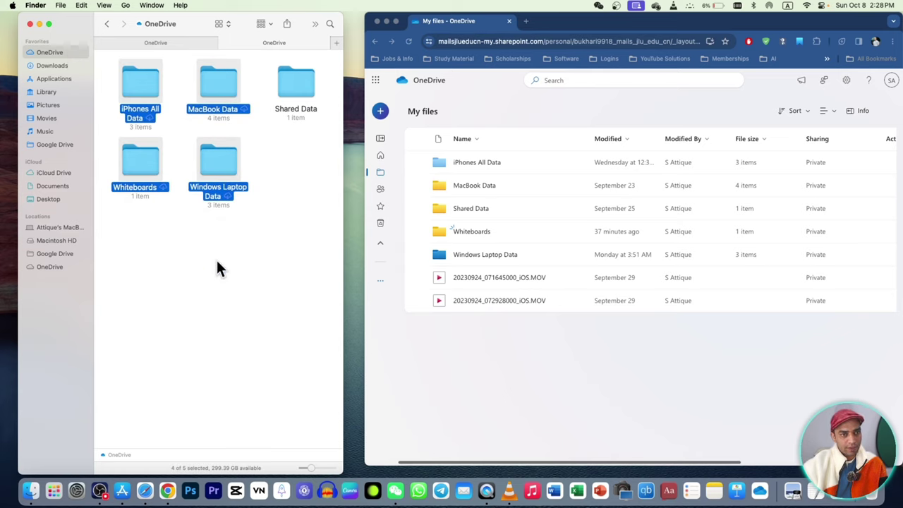
{"action": "left_click", "coordinate": [193, 295]}
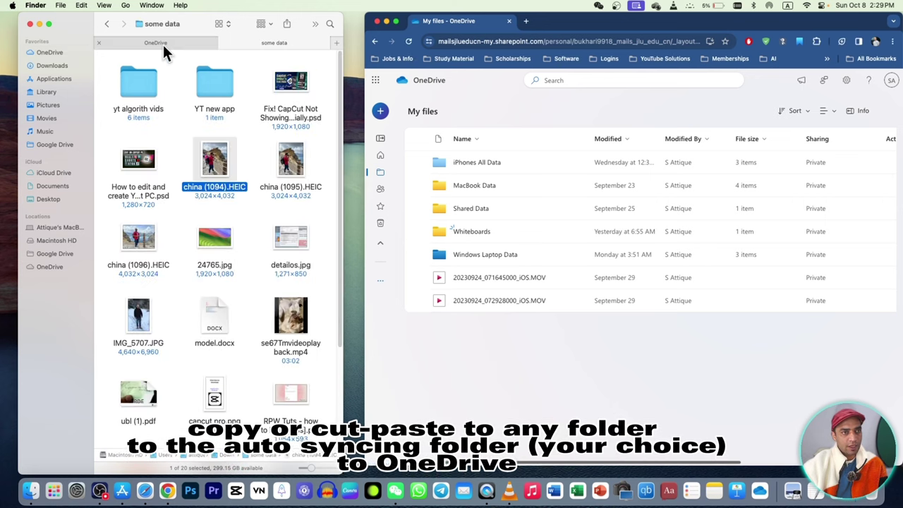
{"action": "left_click", "coordinate": [156, 42]}
{"action": "key", "text": "super+v"}
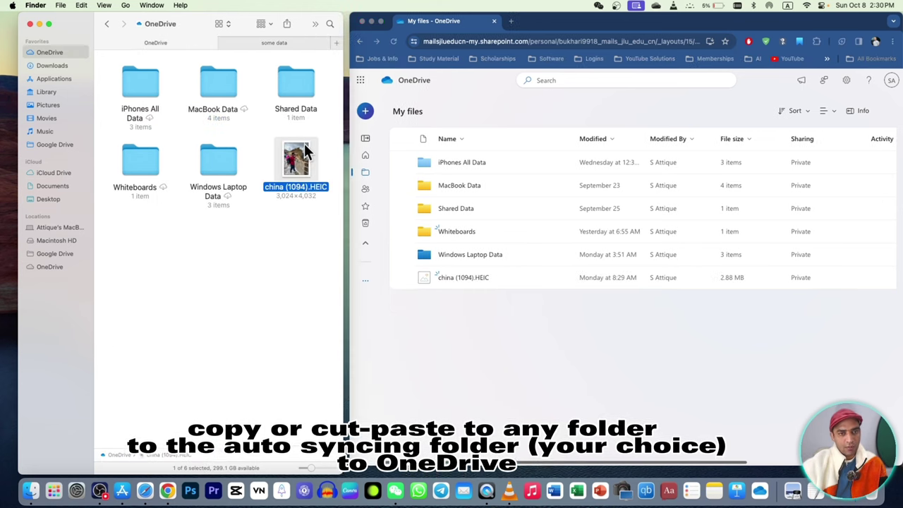
- View china (1094).HEIC in OneDrive on the web, then delete it
{"action": "left_click", "coordinate": [461, 277]}
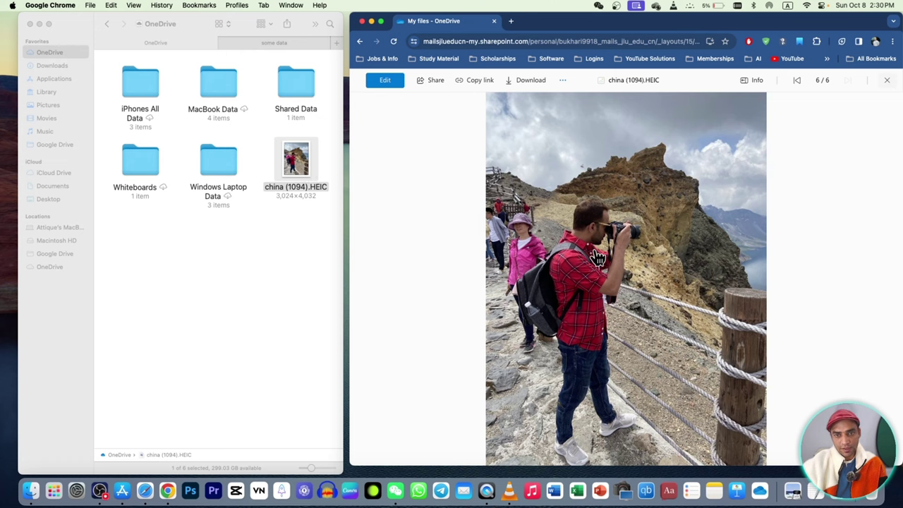
{"action": "key", "text": "Escape"}
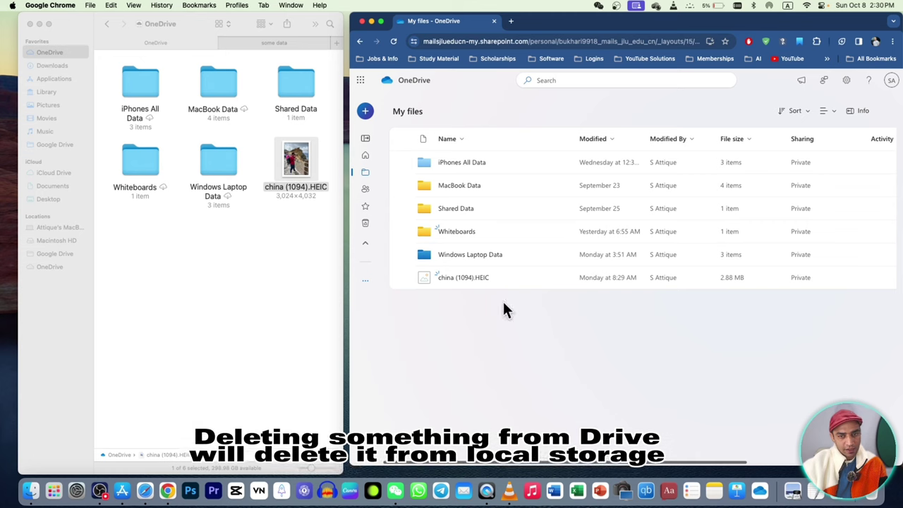
{"action": "left_click", "coordinate": [405, 278]}
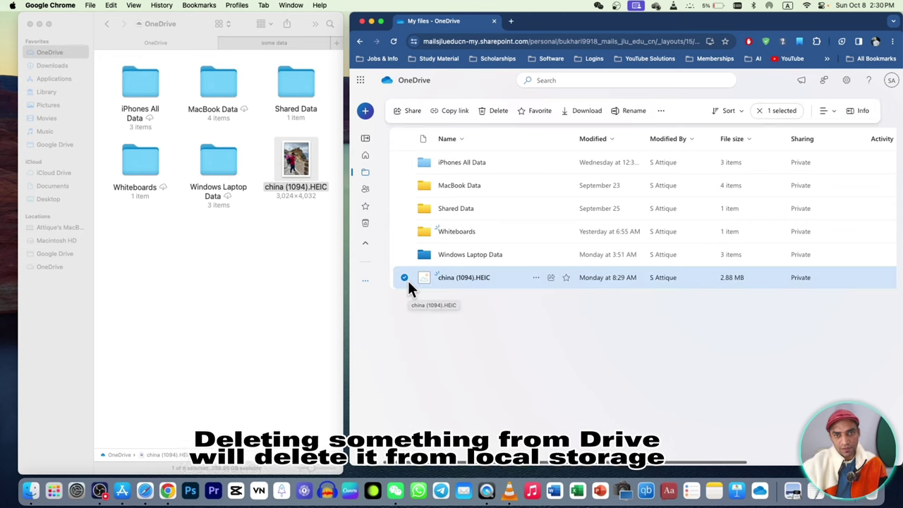
{"action": "left_click", "coordinate": [498, 113]}
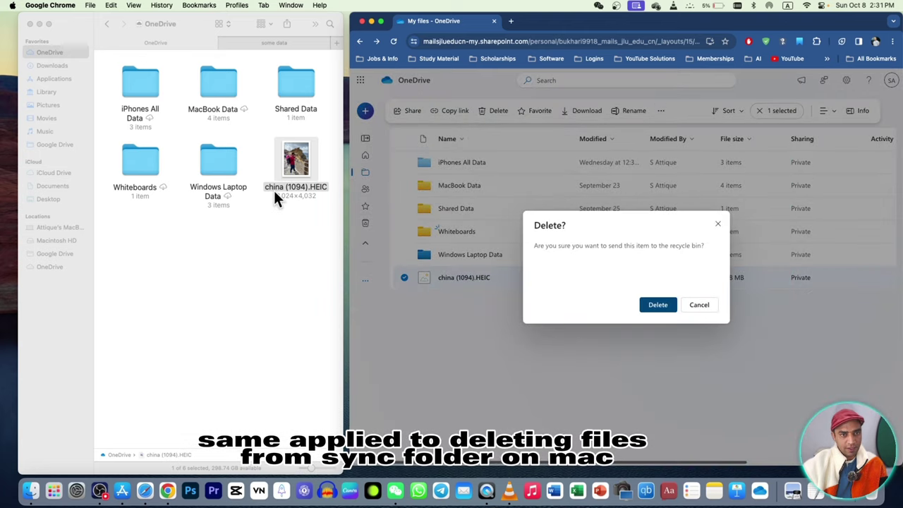
{"action": "key", "text": "Escape"}
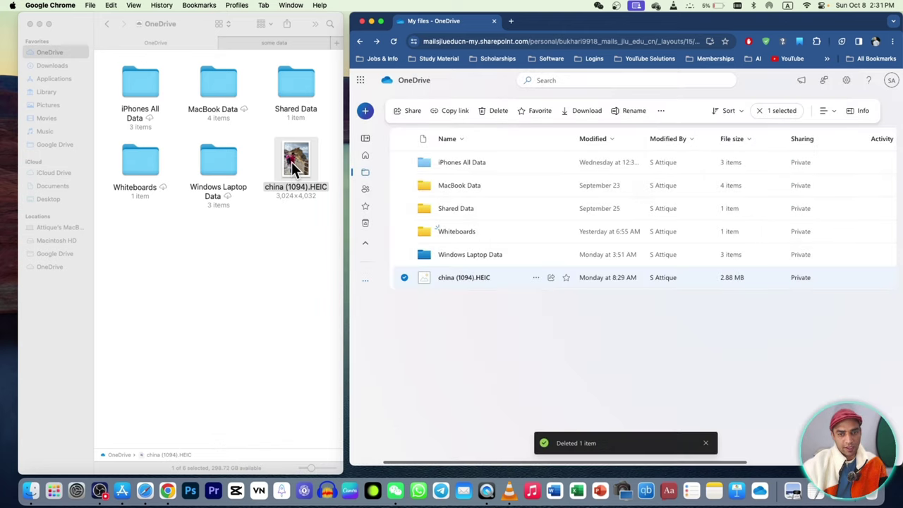
- Check the Finder OneDrive folder, then bring up the context menu for 24765.jpg in some data
{"action": "left_click", "coordinate": [268, 230]}
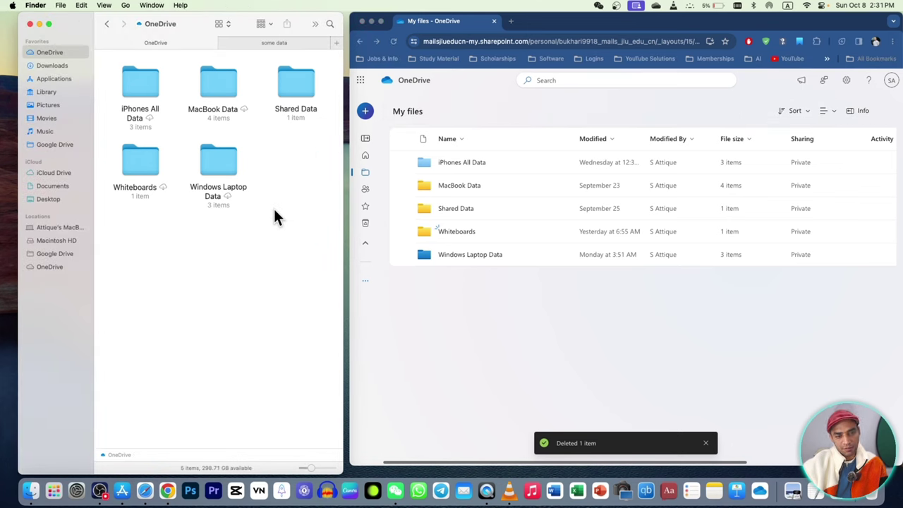
{"action": "key", "text": "ctrl+Tab"}
{"action": "right_click", "coordinate": [212, 235]}
- Copy 24765.jpg into the Finder OneDrive folder and see it appear online
{"action": "left_click", "coordinate": [227, 357]}
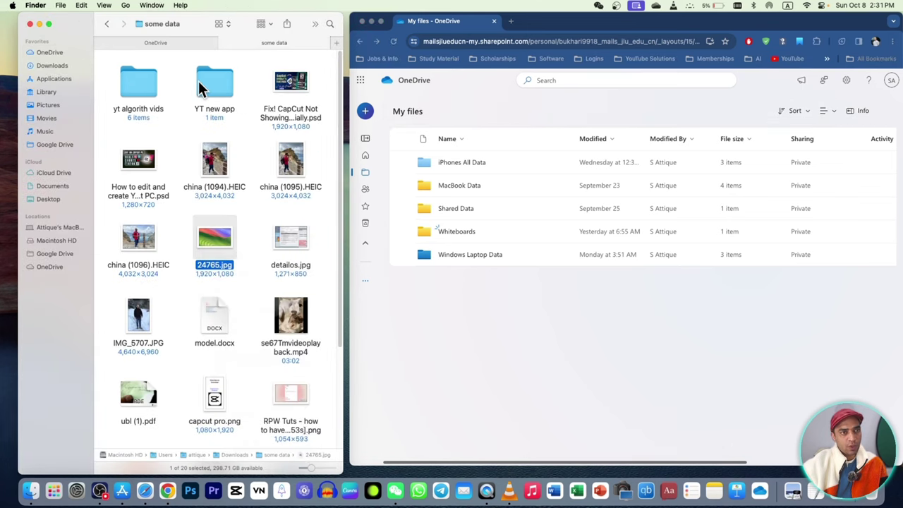
{"action": "key", "text": "ctrl+Tab"}
{"action": "key", "text": "super+v"}
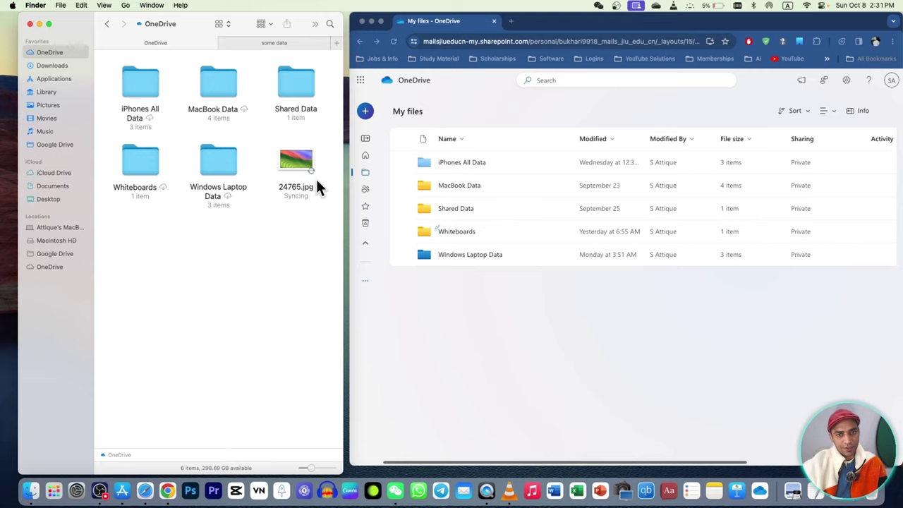
{"action": "left_click", "coordinate": [471, 283]}
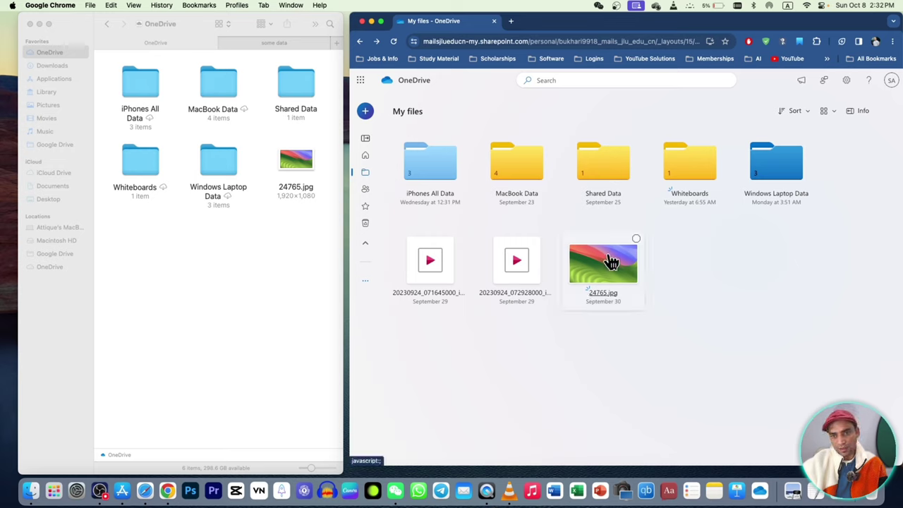
- Delete 24765.jpg in Finder and confirm it is gone online and sits in the Recycle bin
{"action": "left_click", "coordinate": [307, 165]}
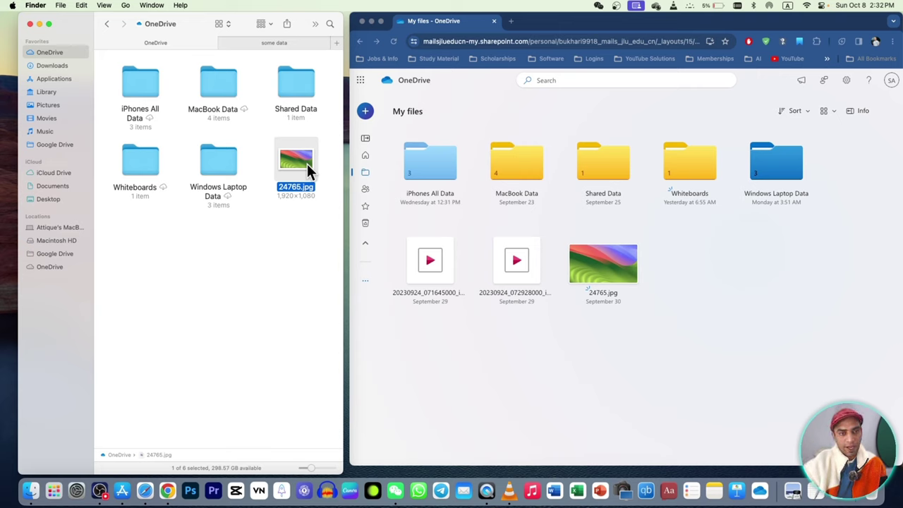
{"action": "key", "text": "super+BackSpace"}
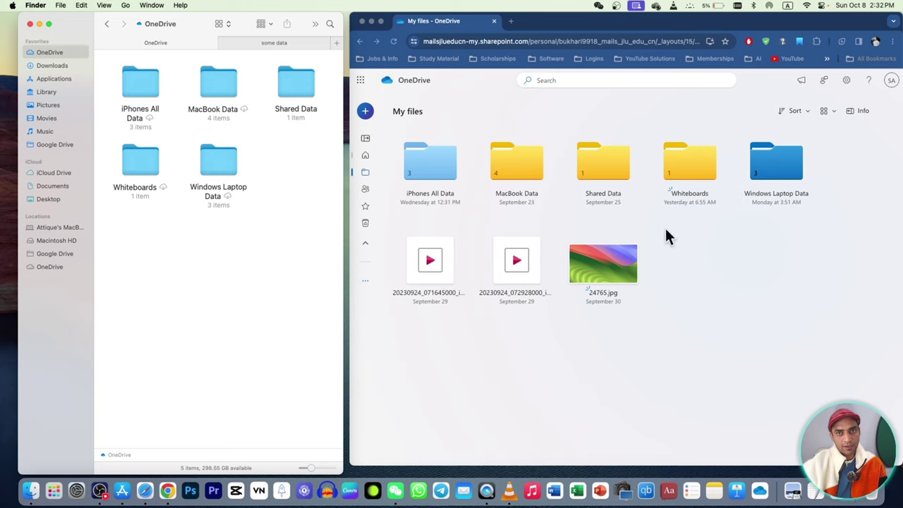
{"action": "left_click", "coordinate": [654, 286]}
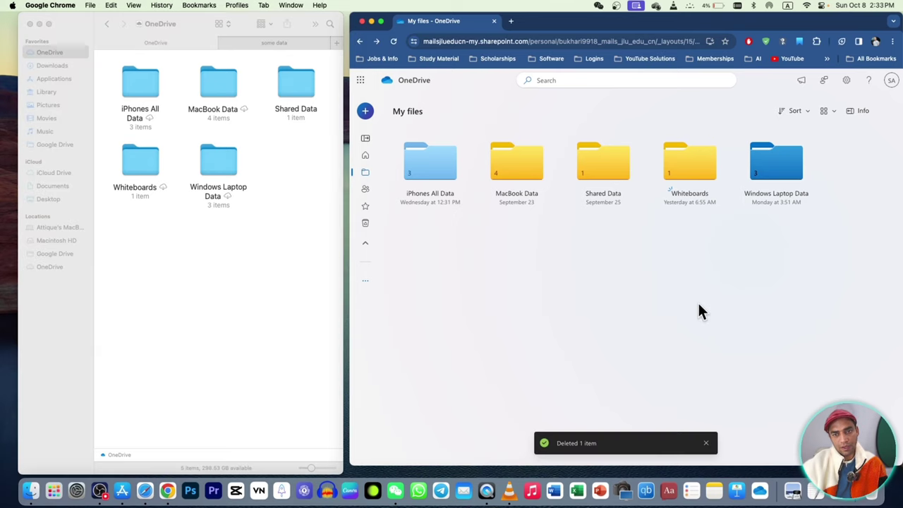
{"action": "left_click", "coordinate": [367, 224]}
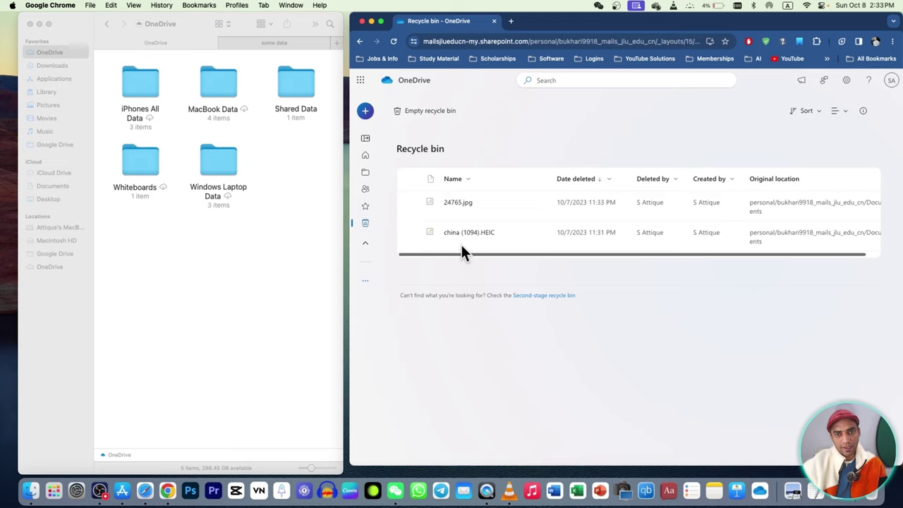
- Restore china (1094).HEIC and 24765.jpg from the recycle bin and go back to My files
{"action": "left_click", "coordinate": [412, 232]}
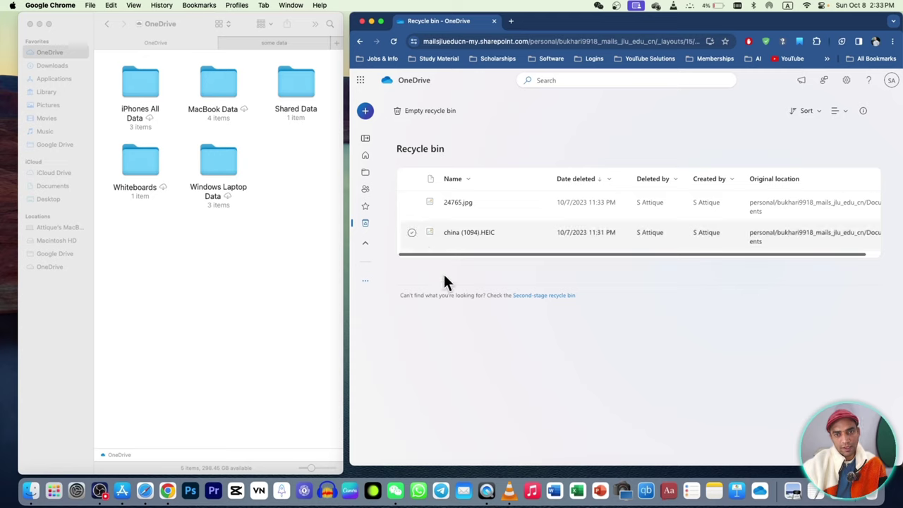
{"action": "left_click", "coordinate": [413, 203]}
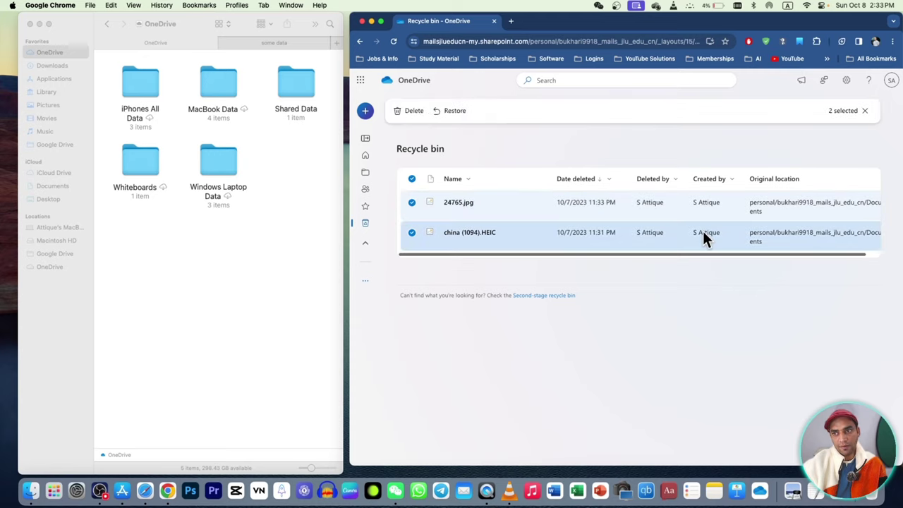
{"action": "left_click", "coordinate": [456, 112]}
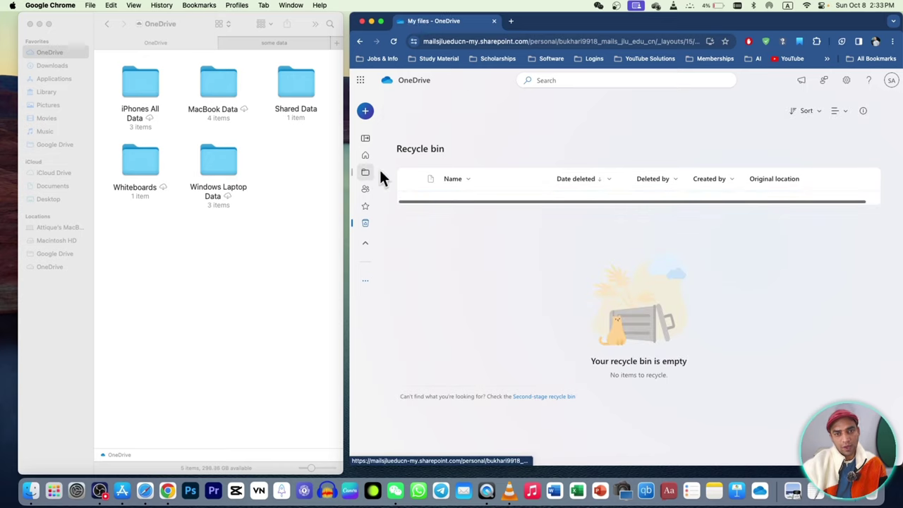
{"action": "left_click", "coordinate": [380, 172]}
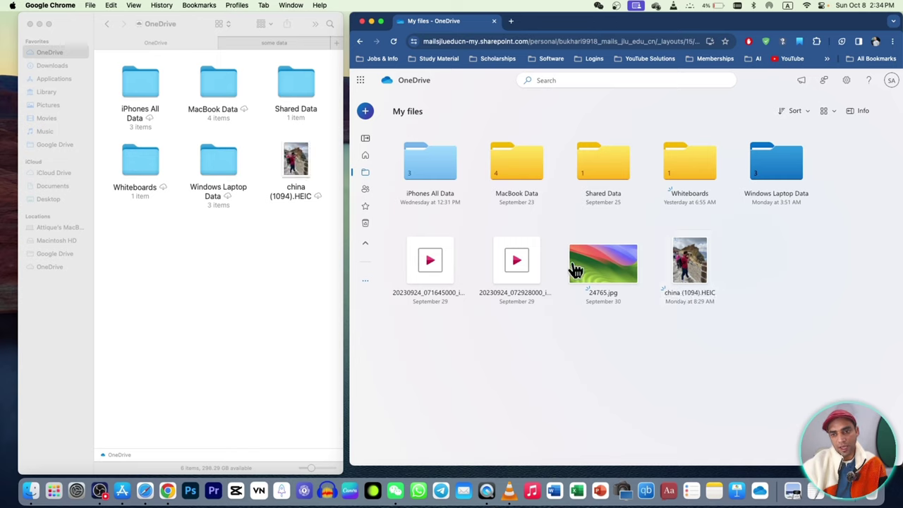
- Delete 24765.jpg and china (1094).HEIC from My files on the web, then check Finder's OneDrive folder
{"action": "left_click_drag", "start_coordinate": [572, 266], "coordinate": [726, 334]}
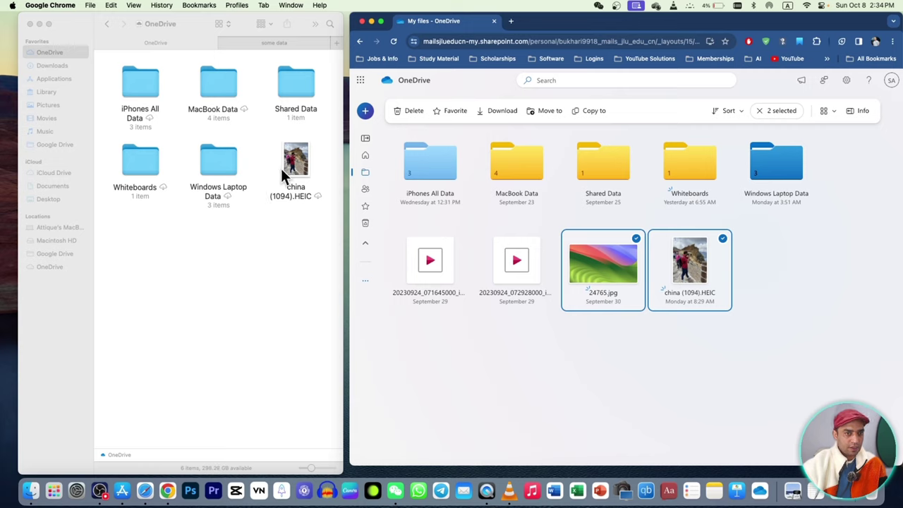
{"action": "key", "text": "Delete"}
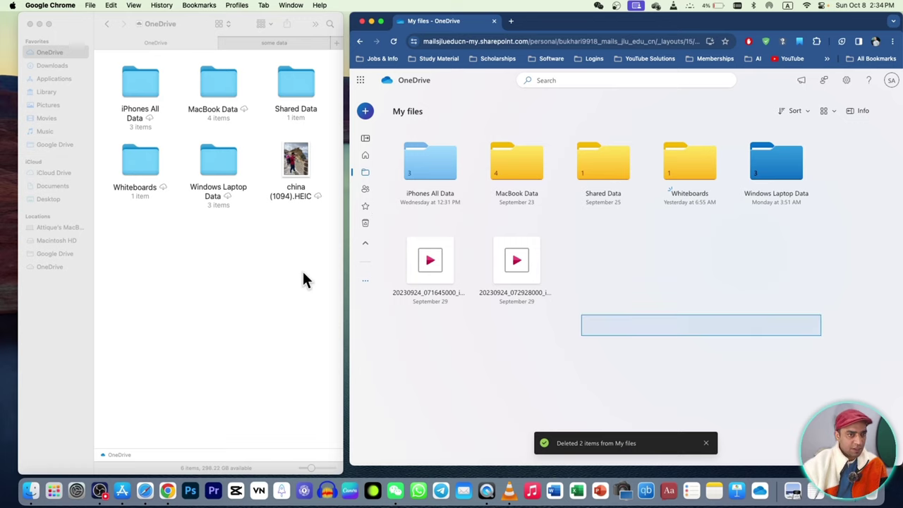
{"action": "left_click", "coordinate": [196, 248]}
{"action": "key", "text": "super+a"}
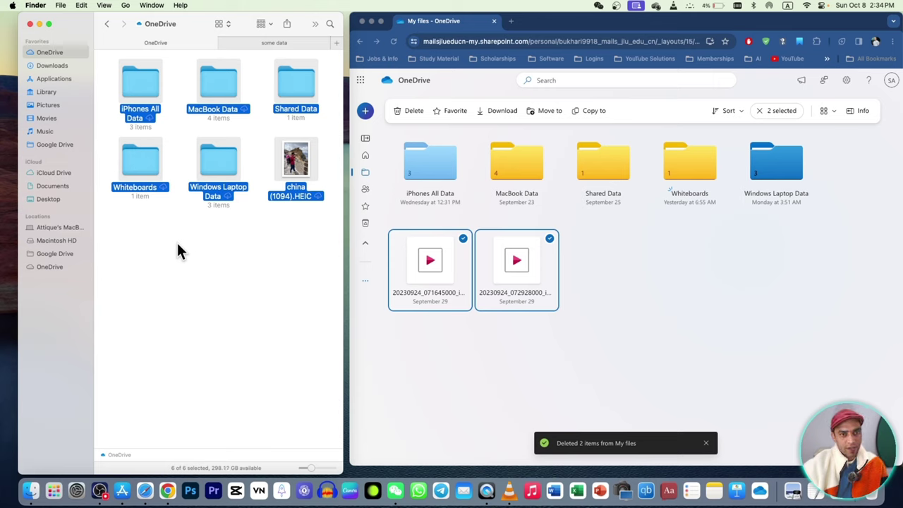
{"action": "left_click", "coordinate": [219, 252]}
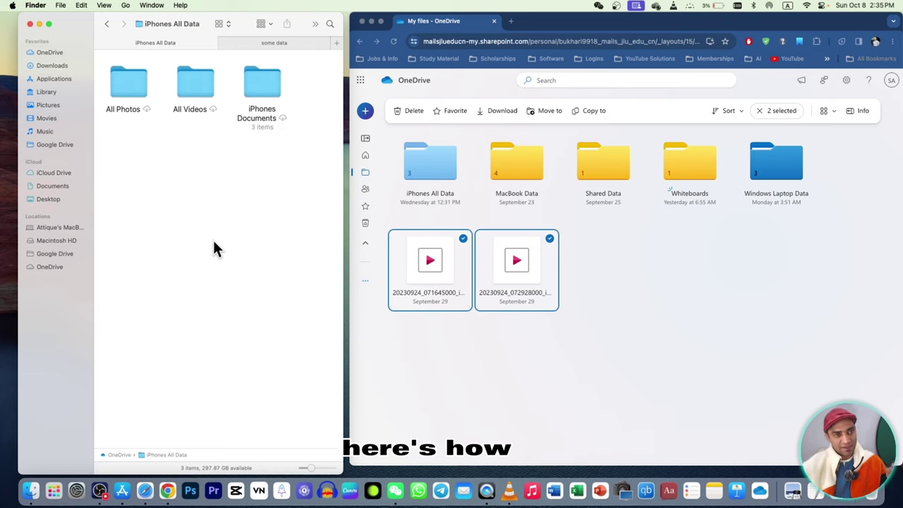
- Browse the cloud-only folders in Finder's OneDrive location, comparing them with the OneDrive web page
{"action": "left_click", "coordinate": [108, 24]}
{"action": "left_click_drag", "start_coordinate": [268, 255], "coordinate": [134, 96]}
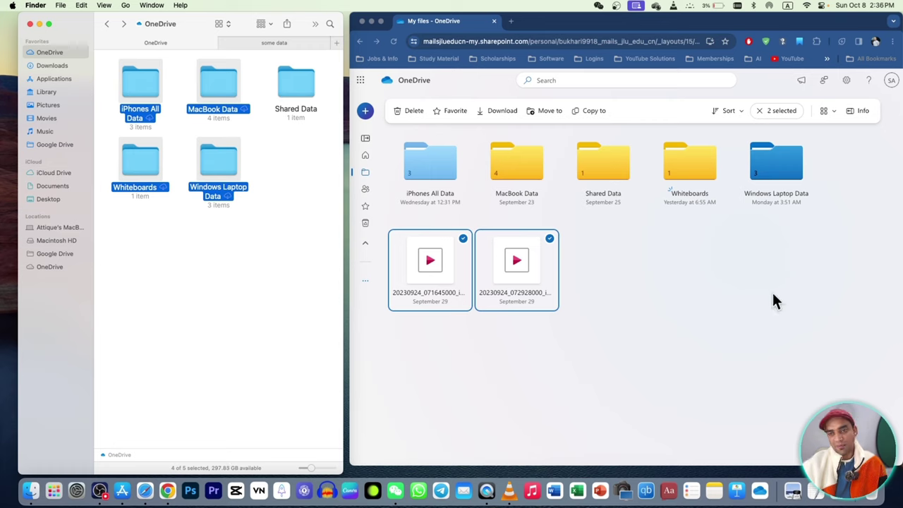
{"action": "left_click", "coordinate": [248, 267]}
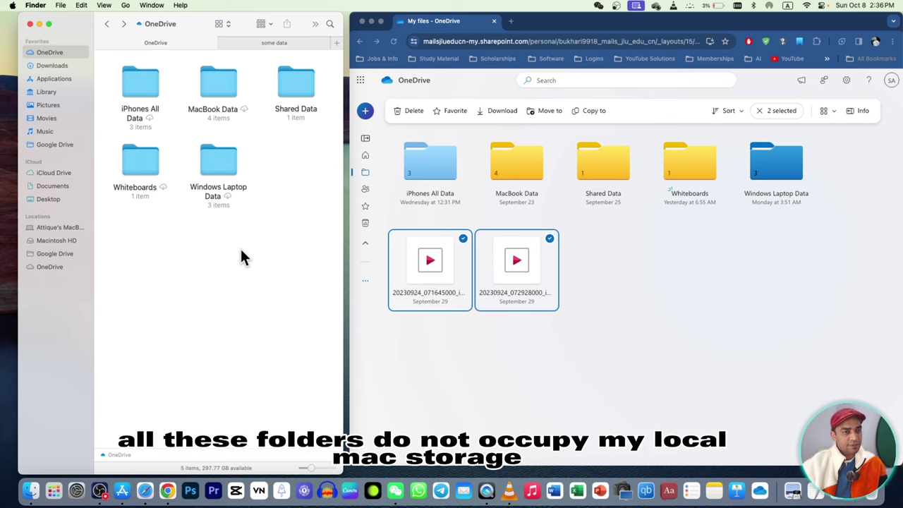
{"action": "left_click", "coordinate": [840, 365]}
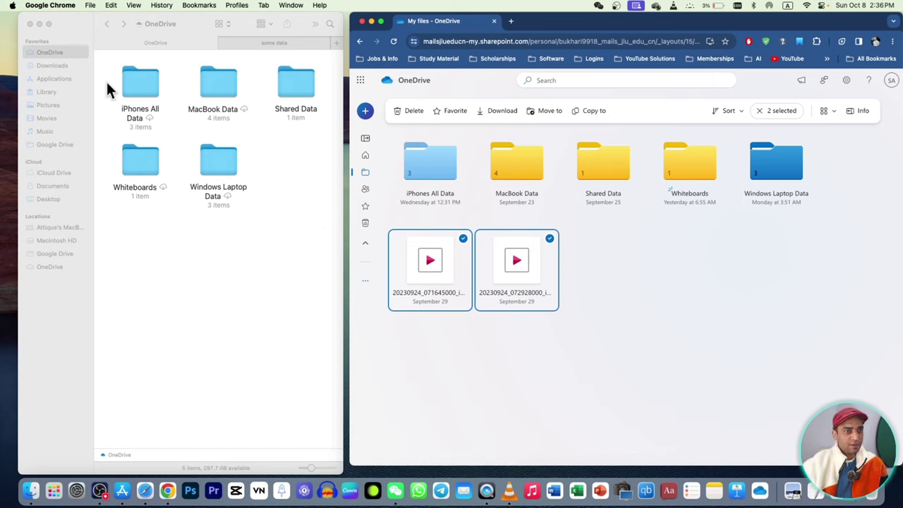
{"action": "left_click", "coordinate": [63, 57]}
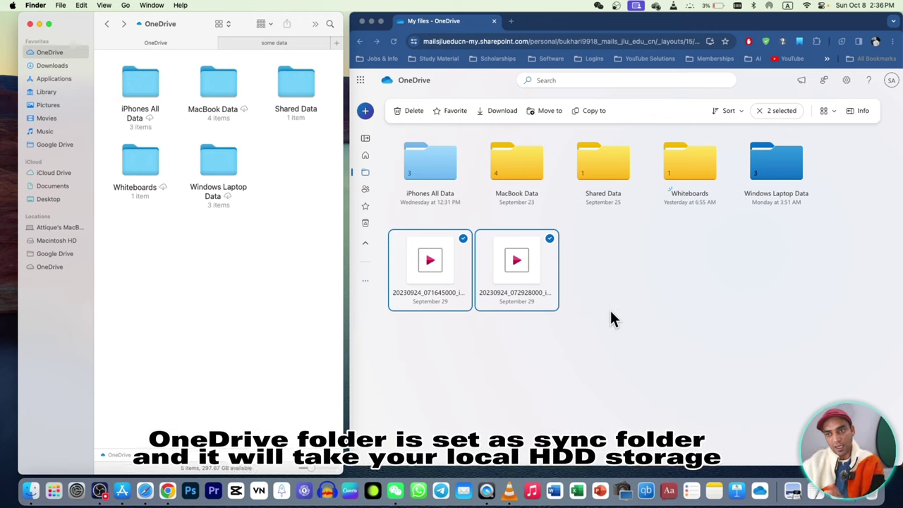
{"action": "left_click", "coordinate": [806, 321]}
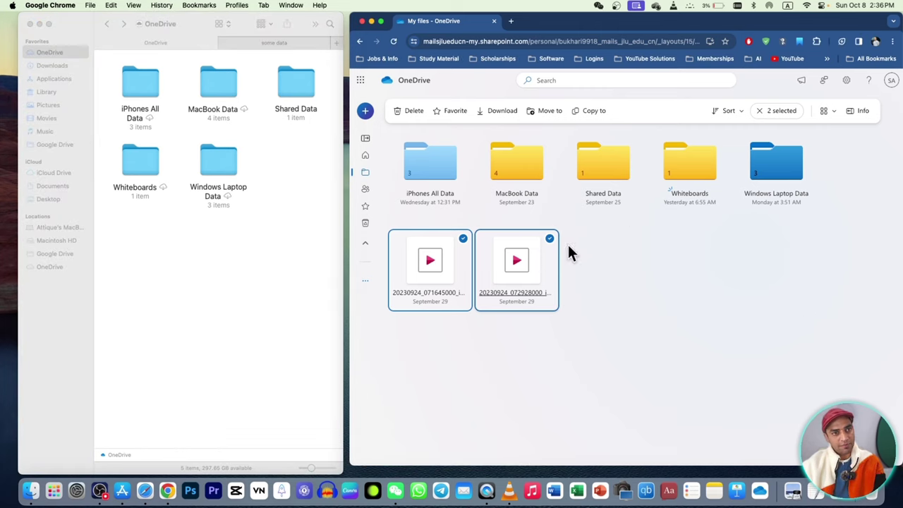
{"action": "left_click", "coordinate": [180, 234]}
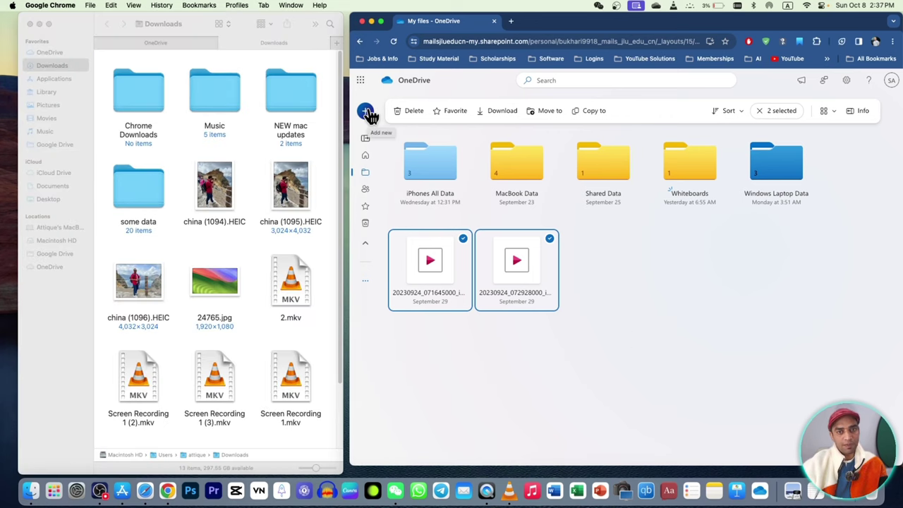
- Create a red folder named 'Test' in OneDrive My files
{"action": "left_click", "coordinate": [603, 295]}
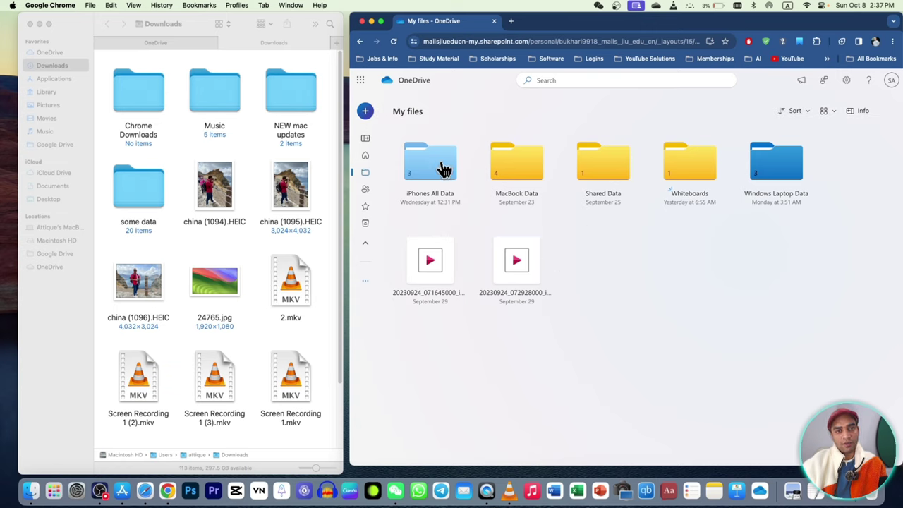
{"action": "left_click", "coordinate": [364, 111]}
{"action": "left_click", "coordinate": [401, 133]}
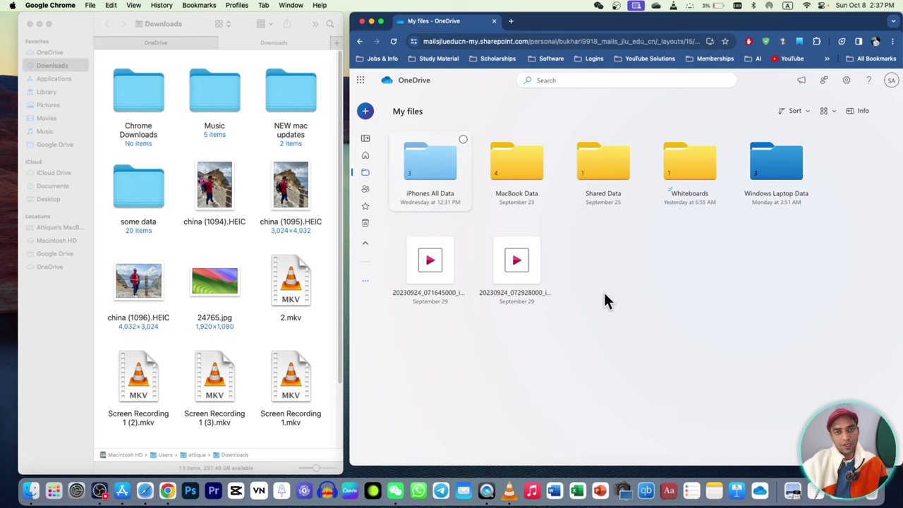
{"action": "type", "text": "Test"}
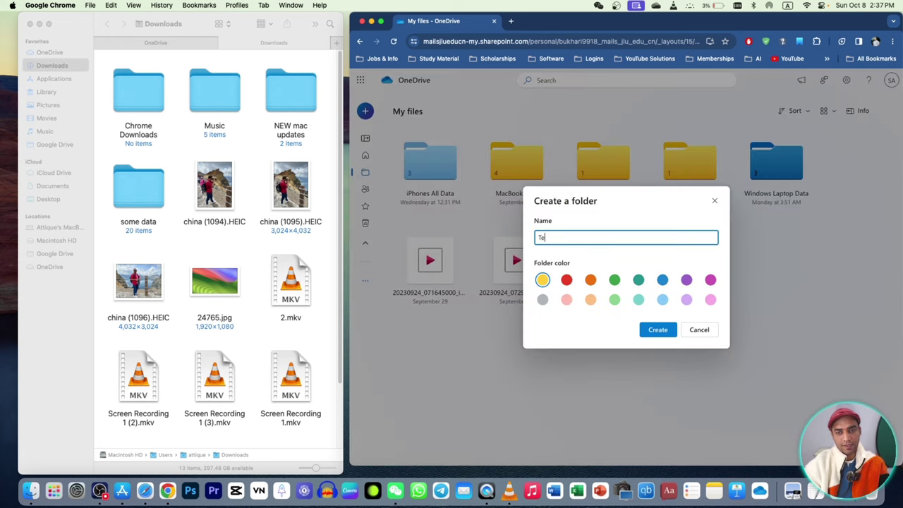
{"action": "left_click", "coordinate": [568, 280]}
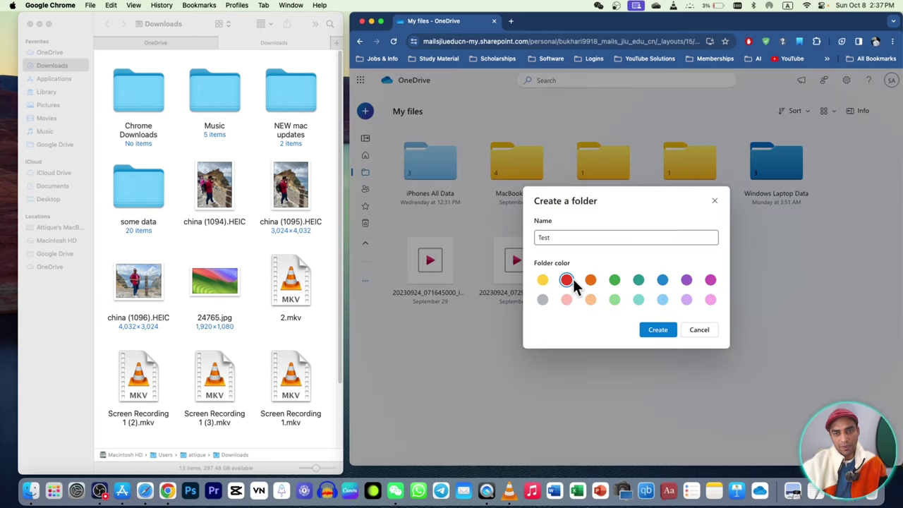
{"action": "left_click", "coordinate": [643, 332]}
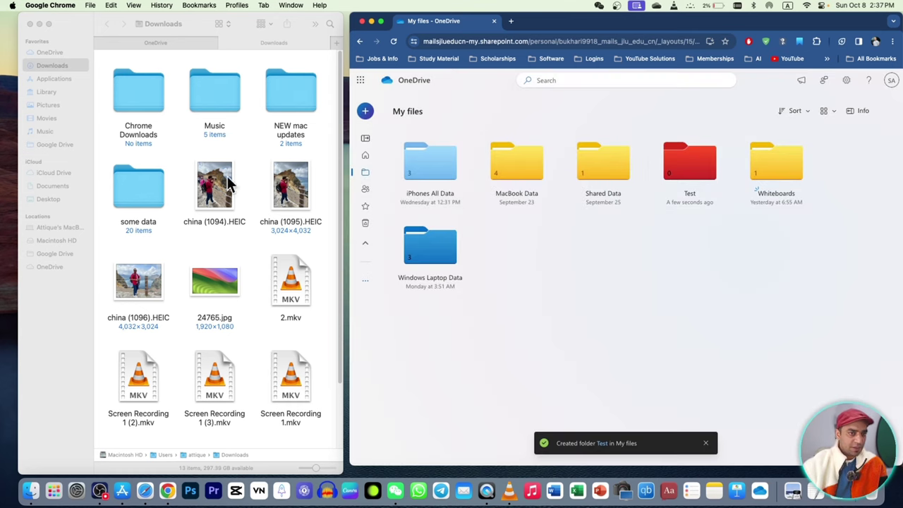
- Upload 24765.jpg and china (1094)–(1096).HEIC from Downloads into the OneDrive Test folder
{"action": "left_click_drag", "start_coordinate": [319, 180], "coordinate": [204, 190]}
{"action": "left_click", "coordinate": [142, 279], "text": "super"}
{"action": "left_click", "coordinate": [212, 281], "text": "super"}
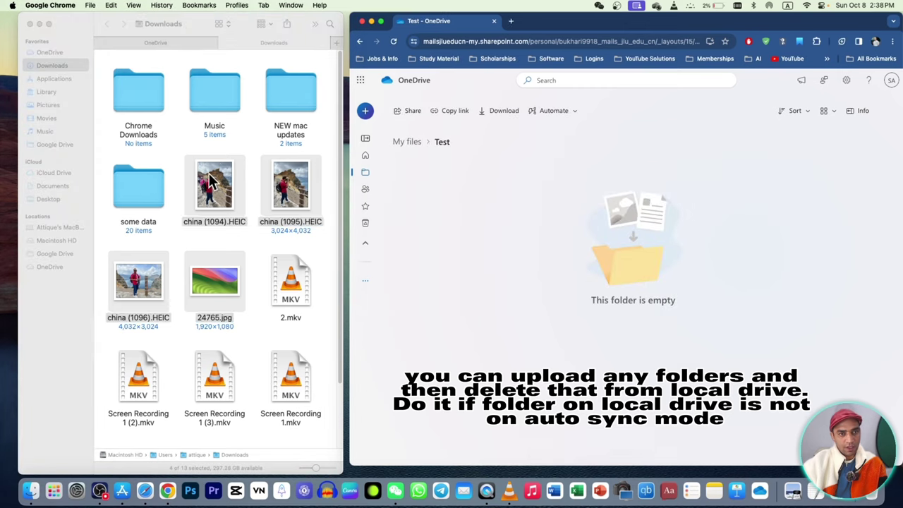
{"action": "left_click_drag", "start_coordinate": [212, 187], "coordinate": [585, 246]}
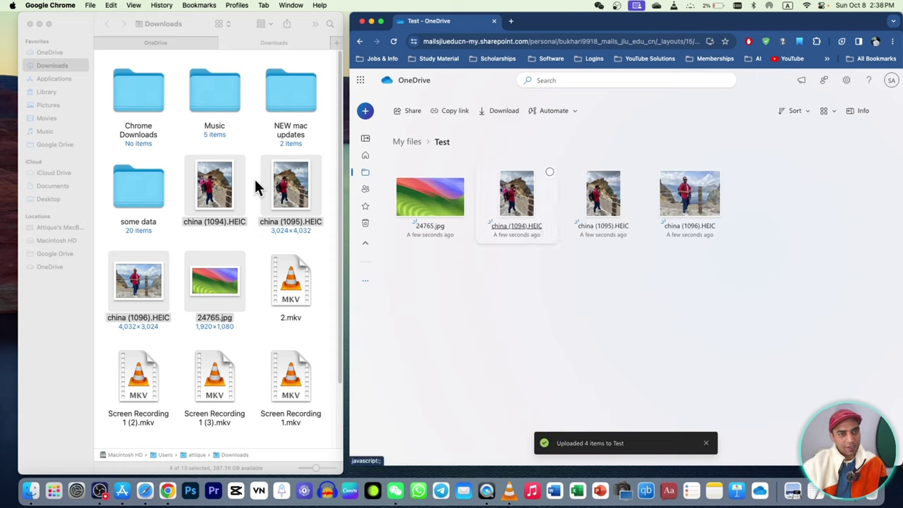
- Move the four uploaded photos from Downloads to the Trash
{"action": "left_click", "coordinate": [212, 190]}
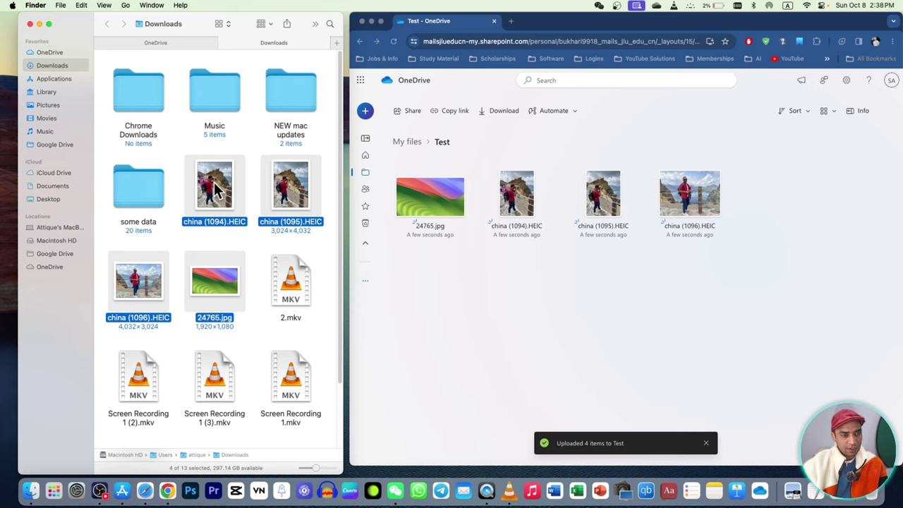
{"action": "key", "text": "super+BackSpace"}
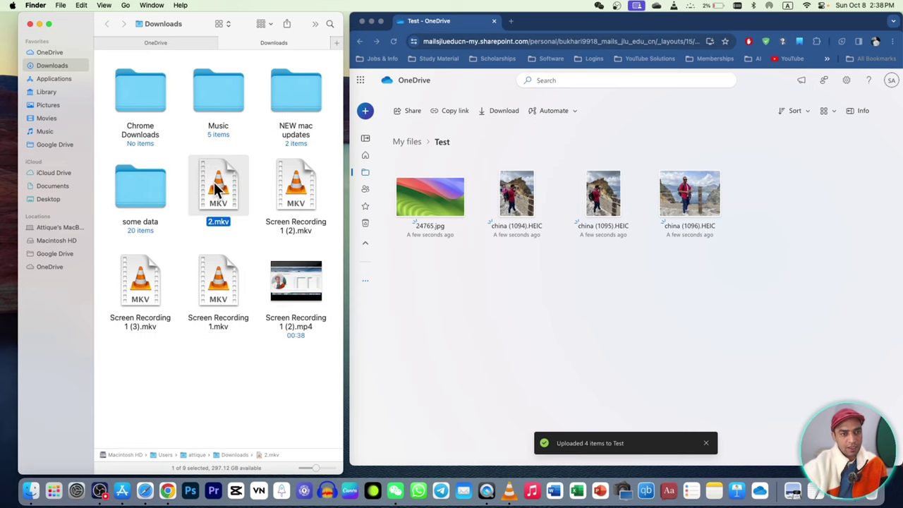
{"action": "left_click", "coordinate": [711, 276]}
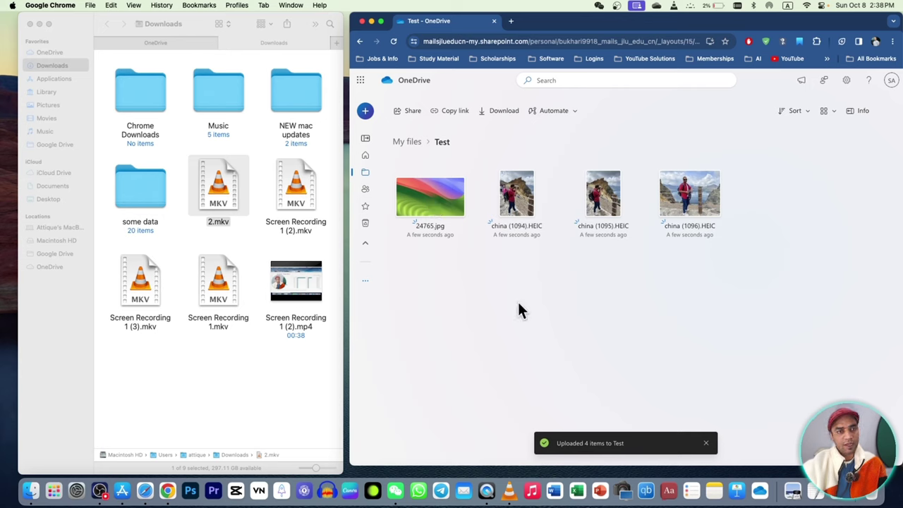
- Delete china (1094).HEIC and the other three photos from Finder's Test folder, then reload OneDrive web
{"action": "left_click", "coordinate": [295, 46]}
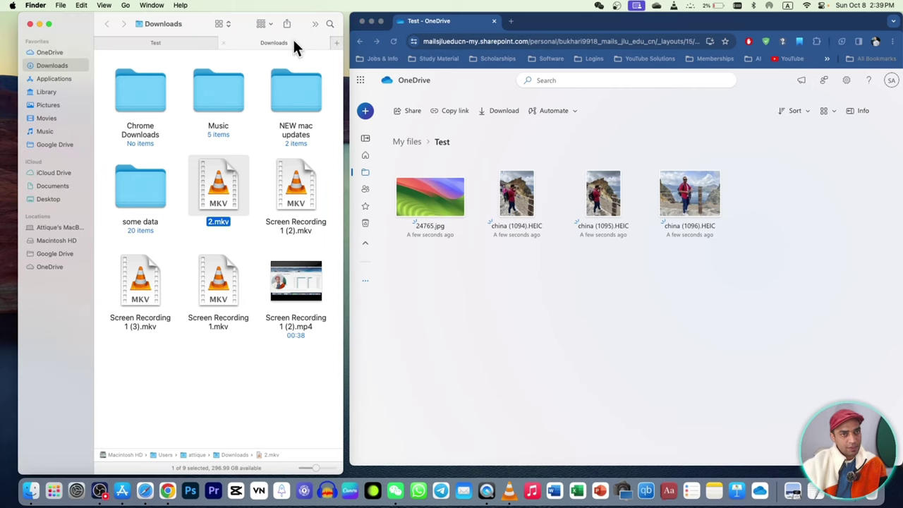
{"action": "left_click", "coordinate": [169, 42]}
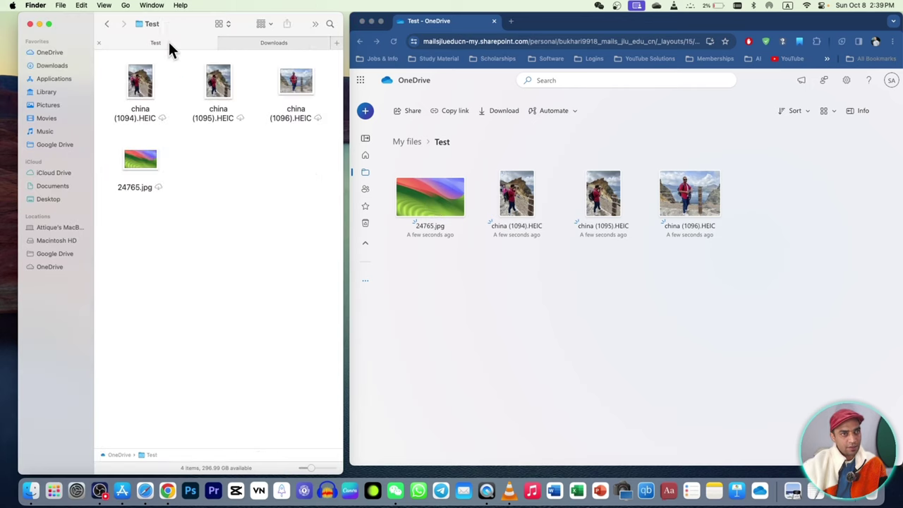
{"action": "left_click", "coordinate": [136, 91]}
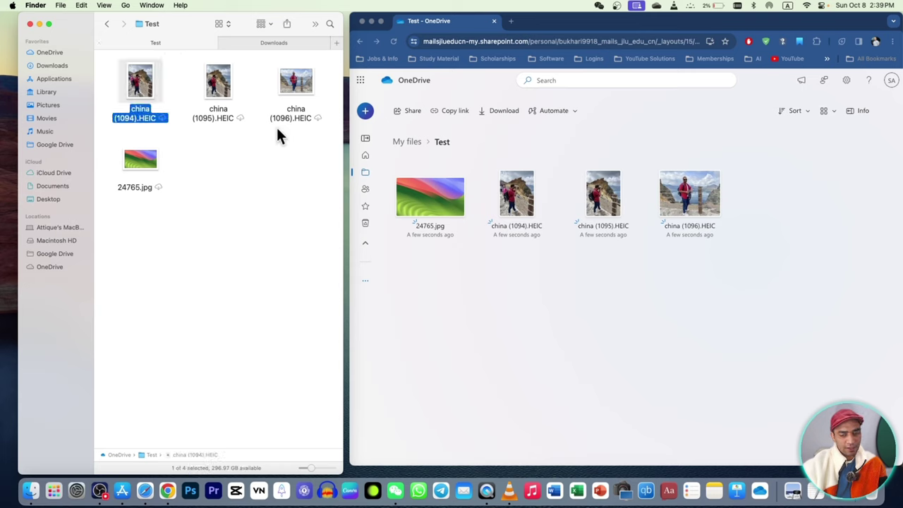
{"action": "key", "text": "super+BackSpace"}
{"action": "left_click_drag", "start_coordinate": [276, 129], "coordinate": [117, 76]}
{"action": "key", "text": "super+BackSpace"}
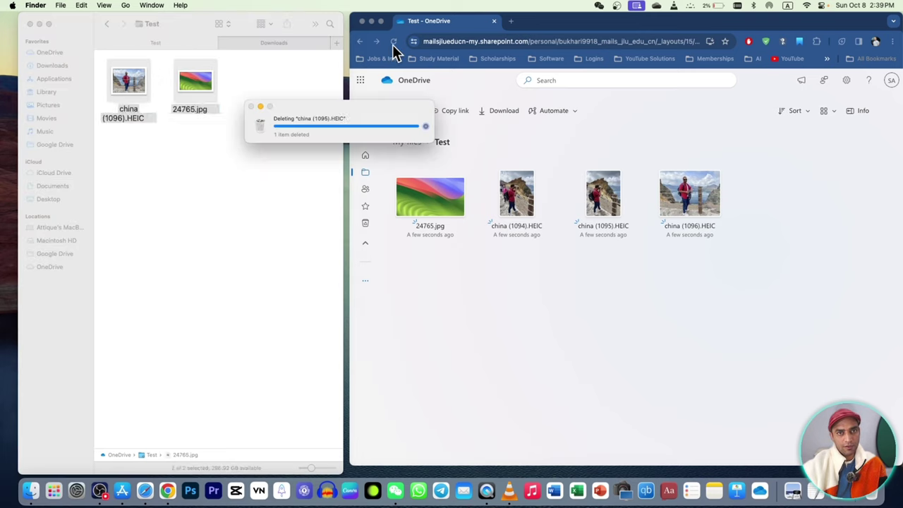
{"action": "left_click", "coordinate": [394, 44]}
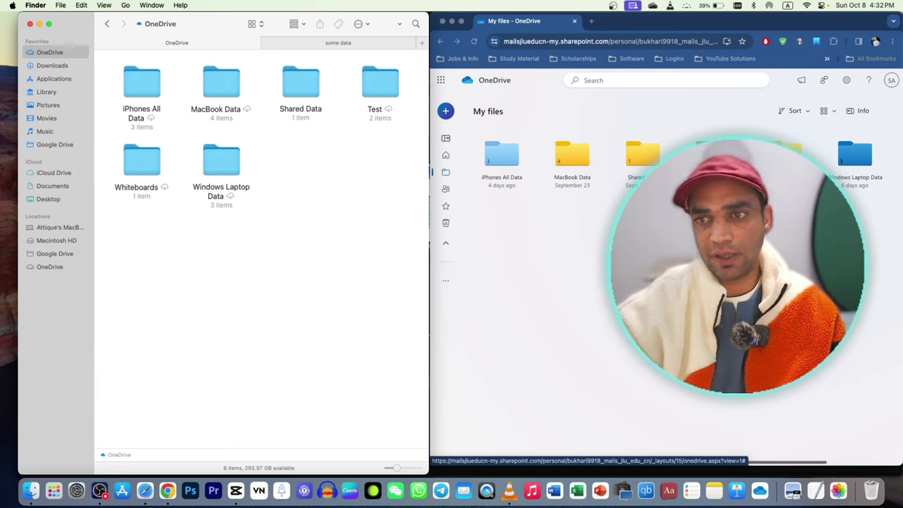
- Permanently delete the Test folder from Finder's OneDrive location, leaving five folders
{"action": "left_click", "coordinate": [366, 88]}
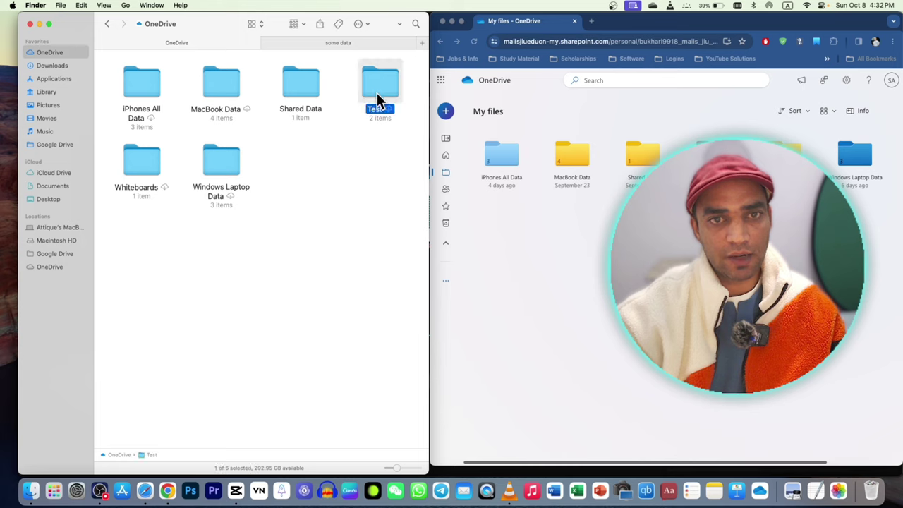
{"action": "key", "text": "super+BackSpace"}
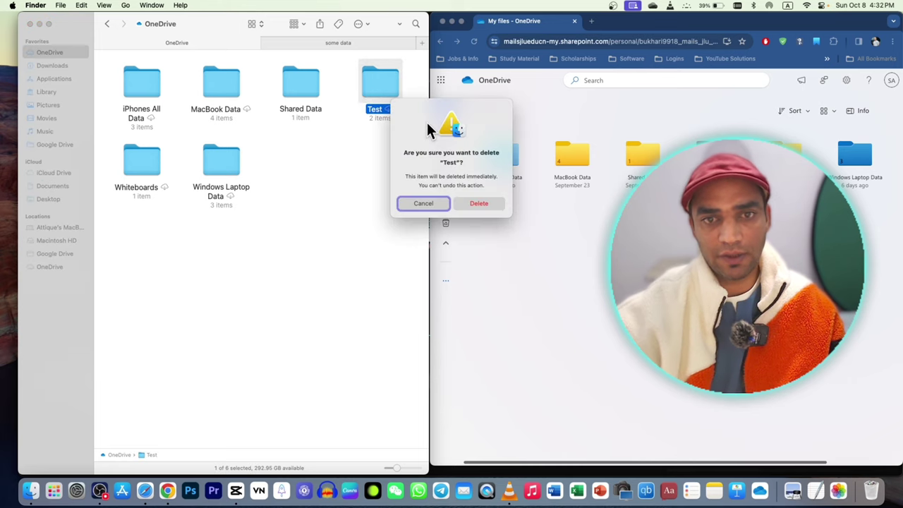
{"action": "left_click", "coordinate": [480, 204]}
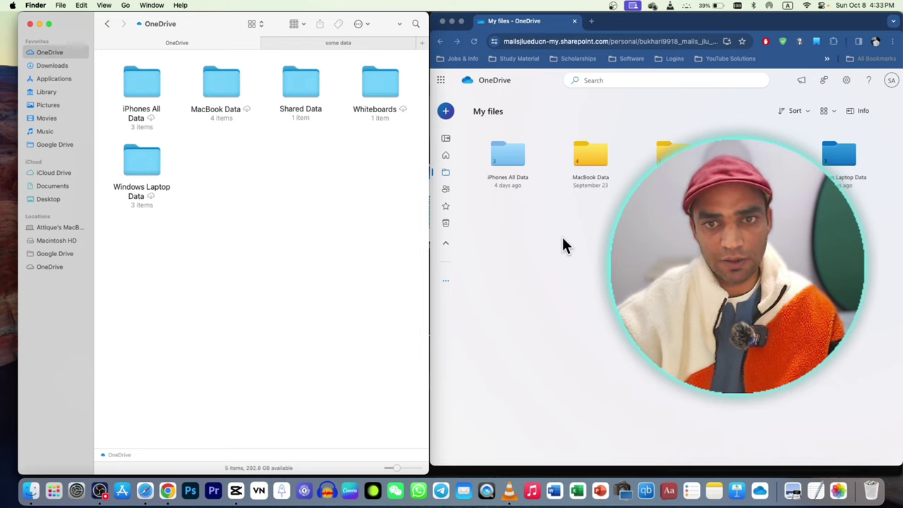
{"action": "left_click", "coordinate": [161, 85]}
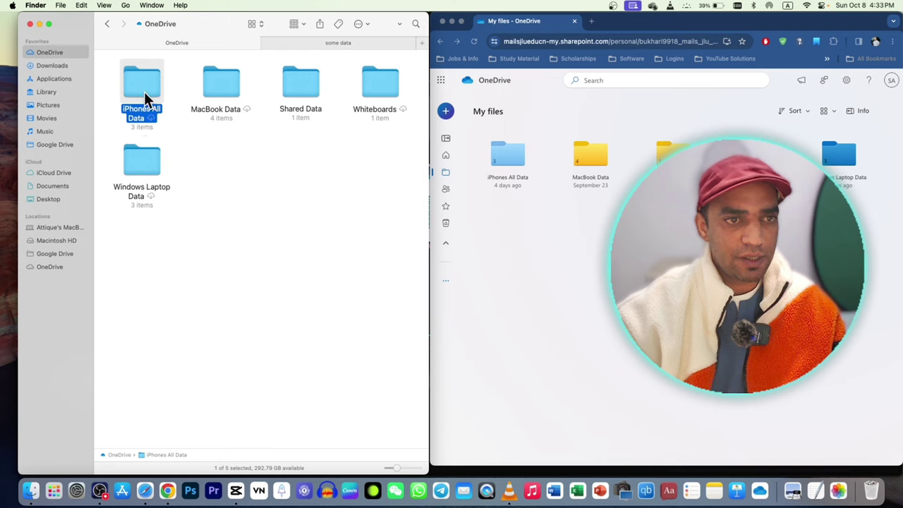
- Look inside Windows Laptop Data, then open iPhones All Data to show All Photos, All Videos and iPhones Documents
{"action": "key", "text": "Down"}
{"action": "key", "text": "super+Down"}
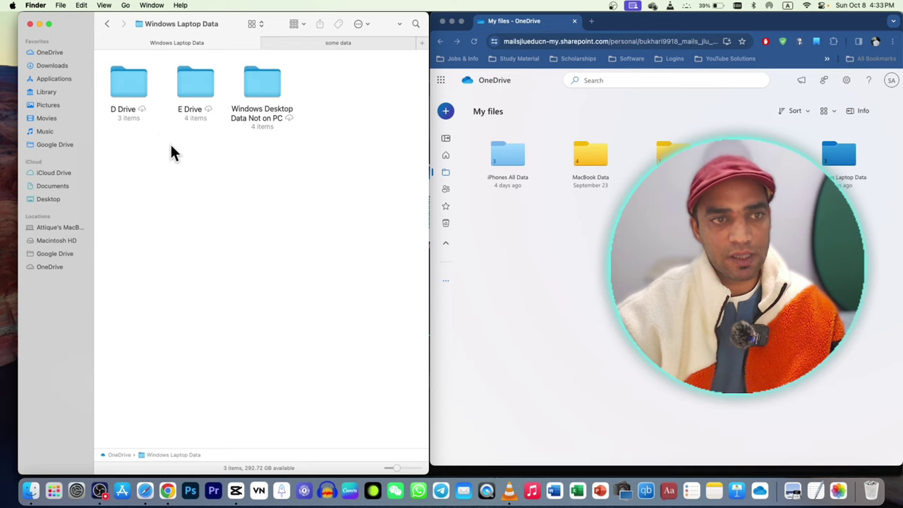
{"action": "left_click", "coordinate": [108, 24]}
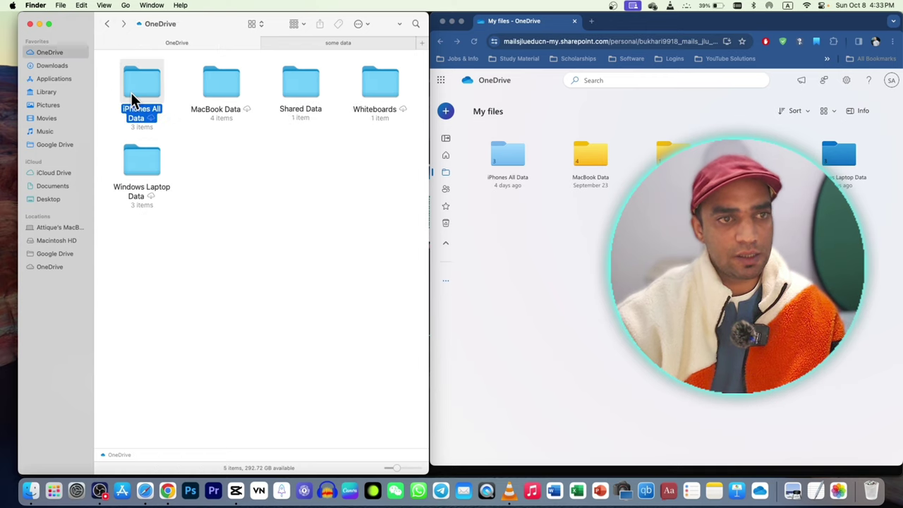
{"action": "double_click", "coordinate": [130, 92]}
{"action": "key", "text": "super+["}
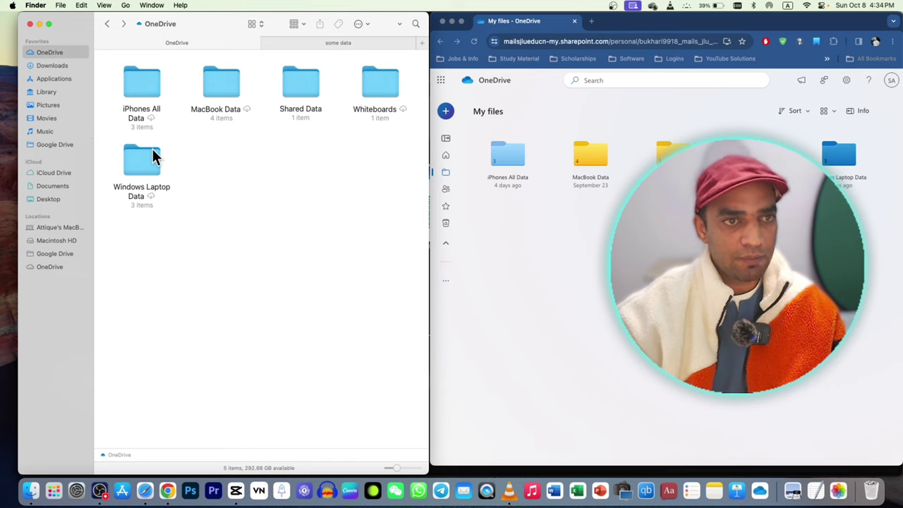
{"action": "left_click", "coordinate": [139, 88]}
{"action": "double_click", "coordinate": [139, 84]}
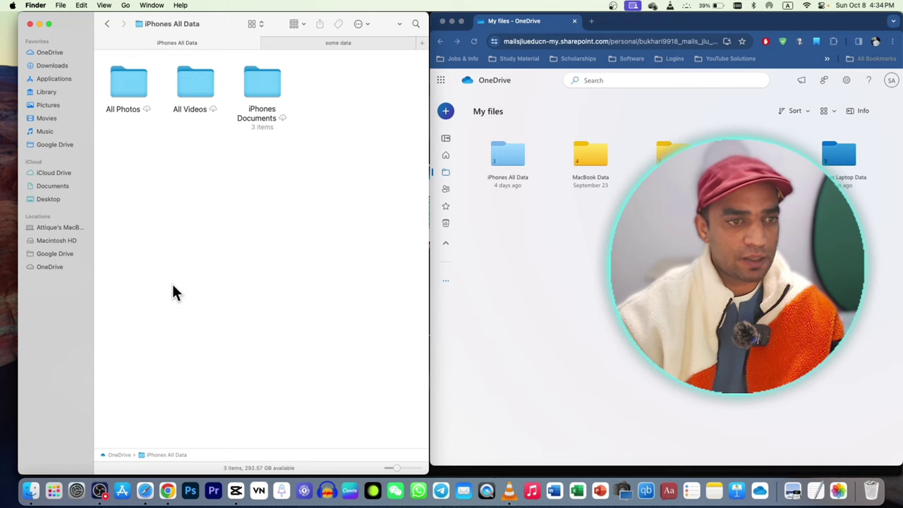
- Restart OneDrive syncing for this Mac and untick Windows Laptop Data in Choose Folders
{"action": "left_click", "coordinate": [652, 5]}
{"action": "left_click", "coordinate": [722, 26]}
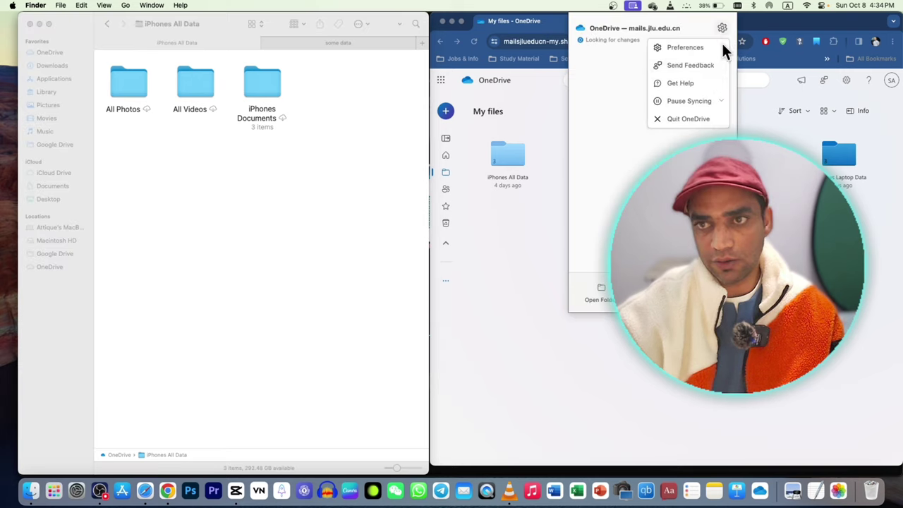
{"action": "left_click", "coordinate": [685, 47]}
{"action": "left_click", "coordinate": [374, 192]}
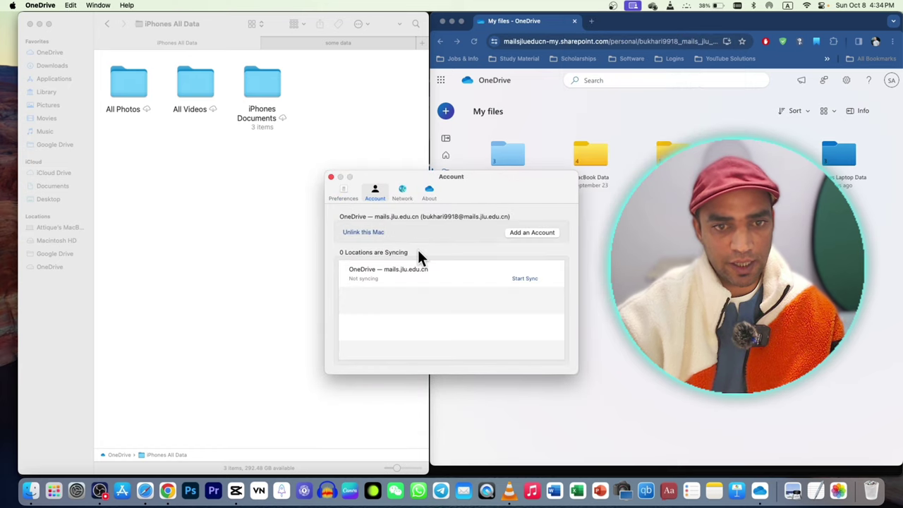
{"action": "left_click", "coordinate": [519, 279]}
{"action": "left_click", "coordinate": [480, 292]}
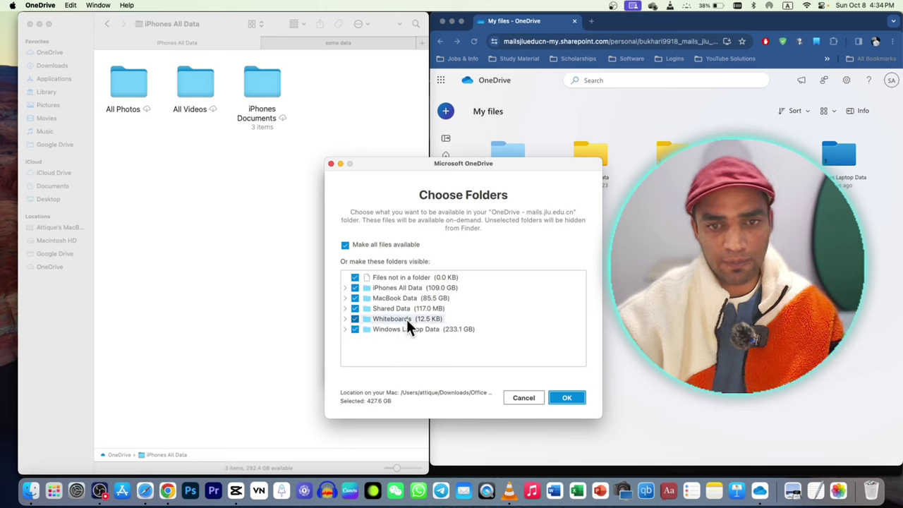
{"action": "left_click", "coordinate": [355, 329]}
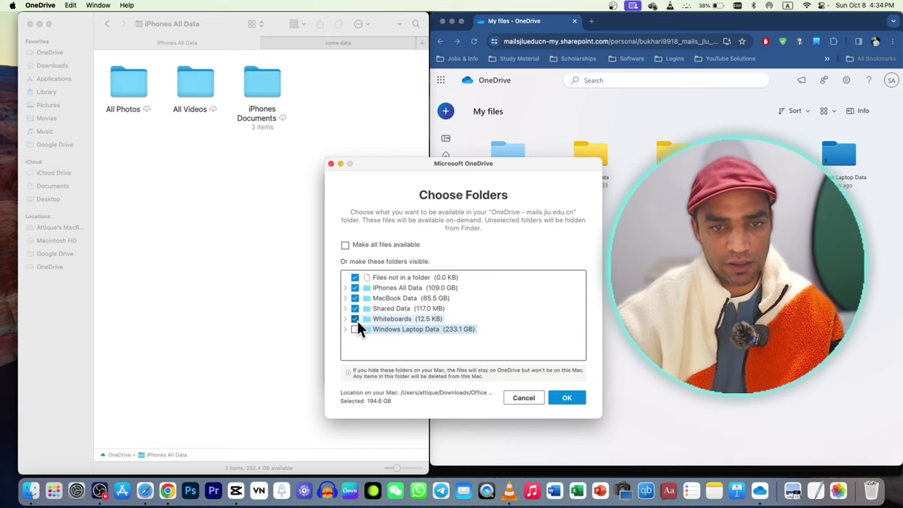
{"action": "left_click", "coordinate": [569, 399]}
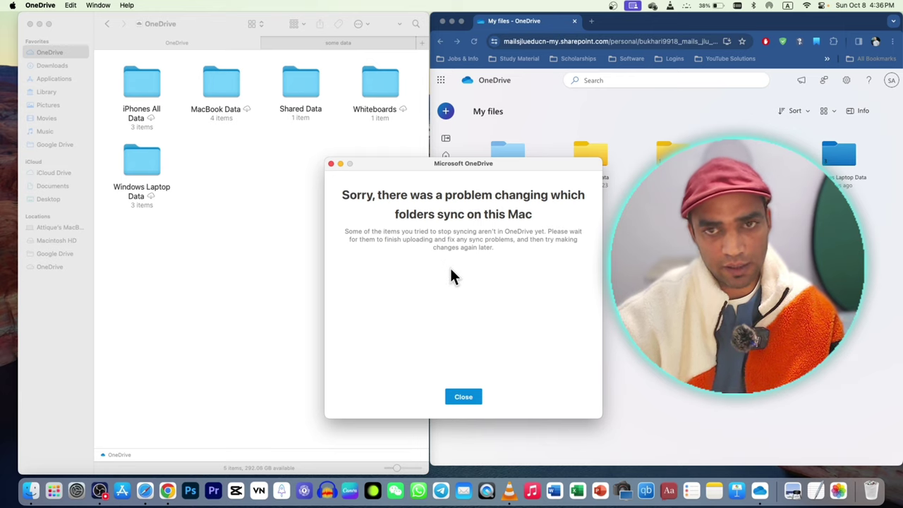
{"action": "left_click", "coordinate": [653, 4]}
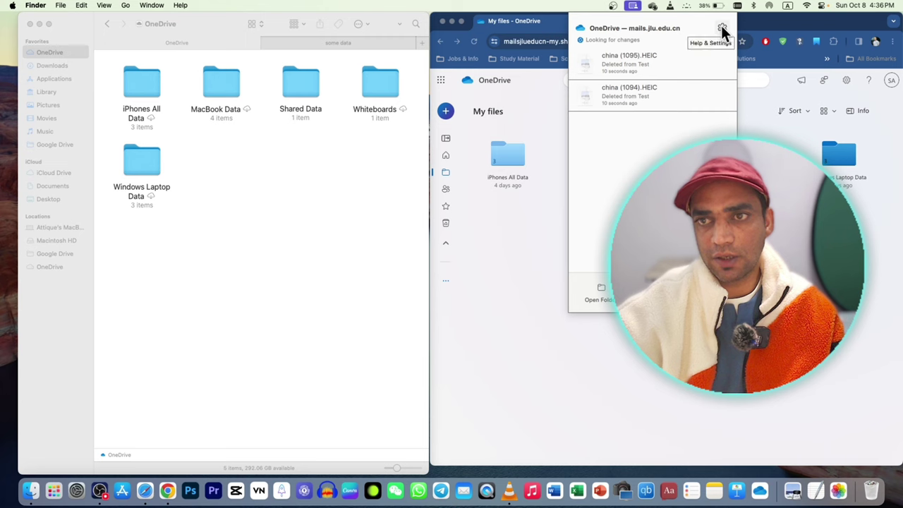
- Re-tick iPhones All Data in Choose Folders, apply it, and return to Finder's OneDrive folder
{"action": "left_click", "coordinate": [722, 27]}
{"action": "left_click", "coordinate": [692, 48]}
{"action": "left_click", "coordinate": [375, 191]}
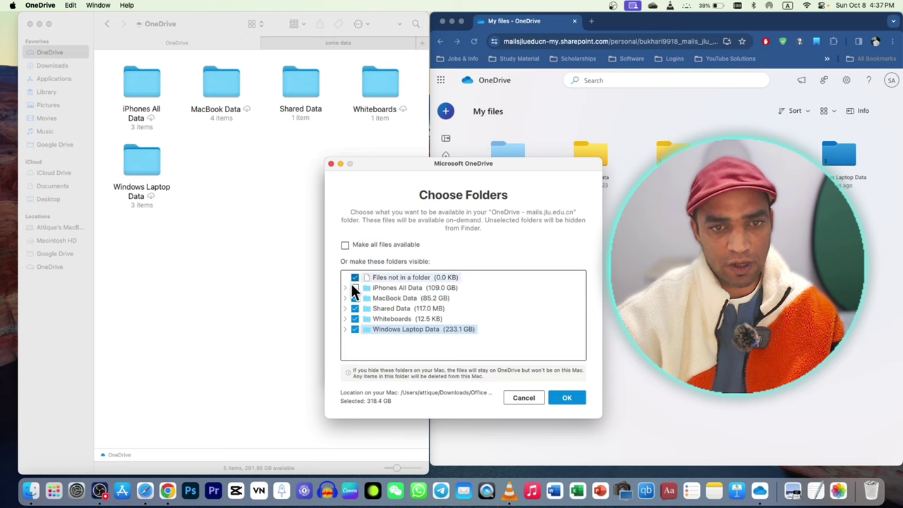
{"action": "left_click", "coordinate": [354, 287]}
{"action": "left_click", "coordinate": [562, 398]}
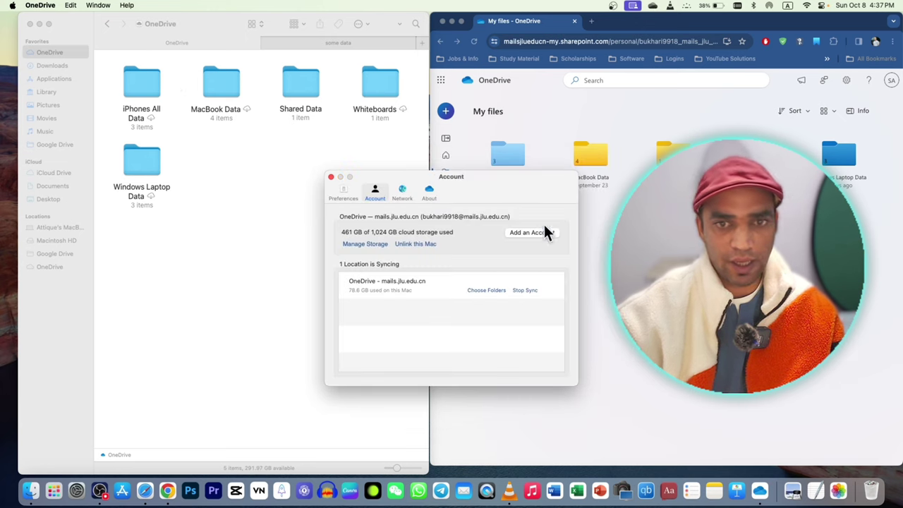
{"action": "left_click", "coordinate": [338, 43]}
{"action": "left_click", "coordinate": [50, 52]}
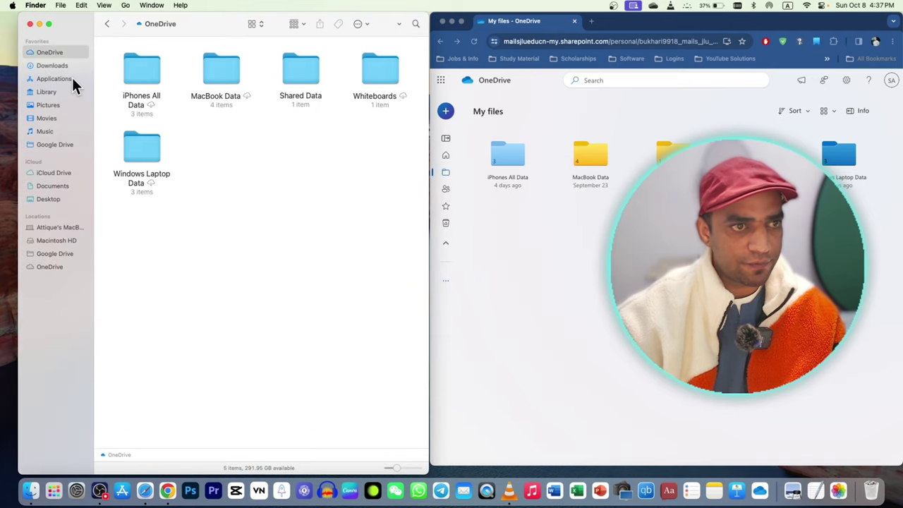
- Open the 'some data' folder in Downloads and select china (1096).HEIC
{"action": "left_click", "coordinate": [52, 65]}
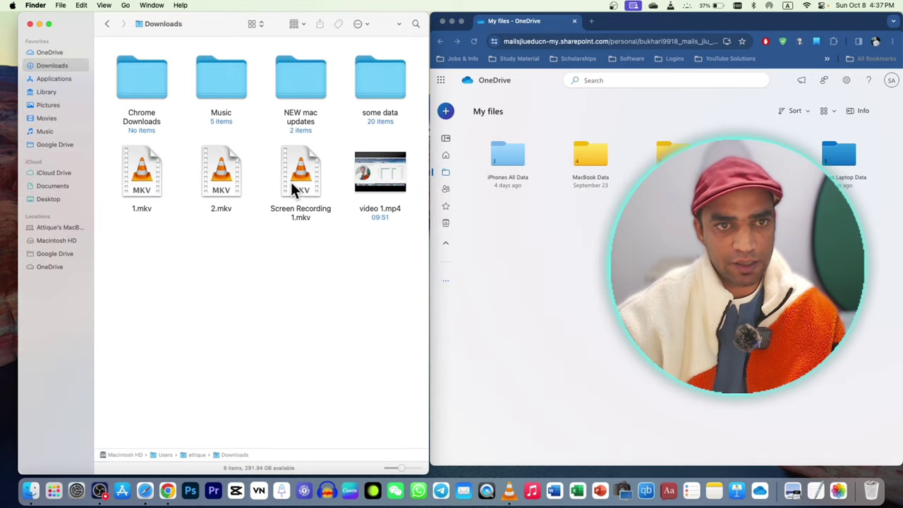
{"action": "left_click", "coordinate": [379, 79]}
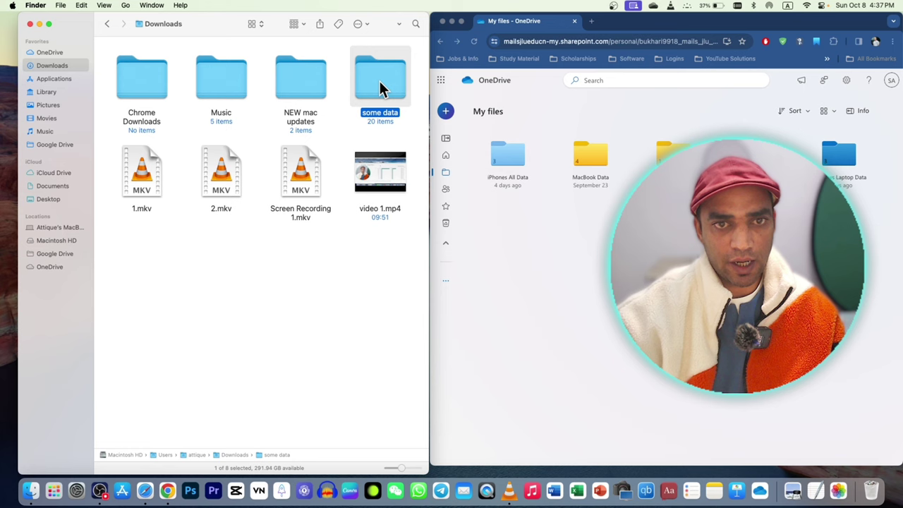
{"action": "double_click", "coordinate": [379, 79]}
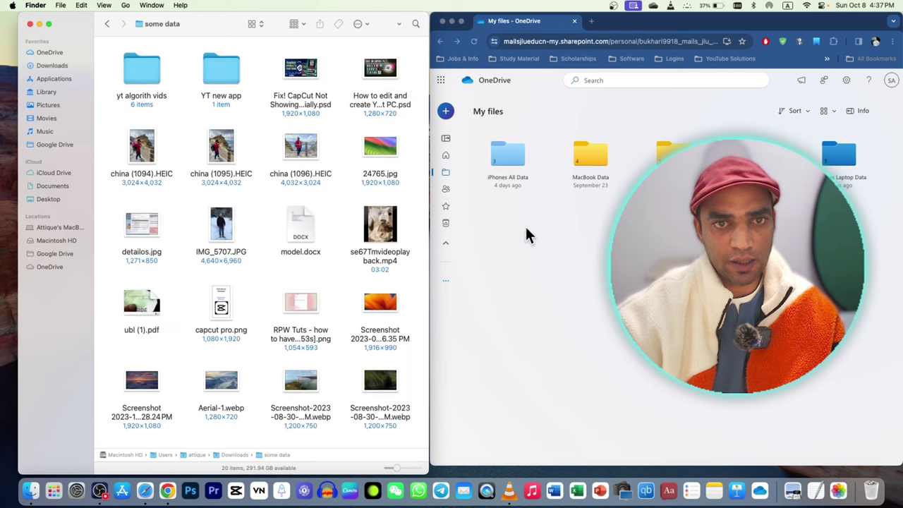
{"action": "left_click", "coordinate": [583, 281]}
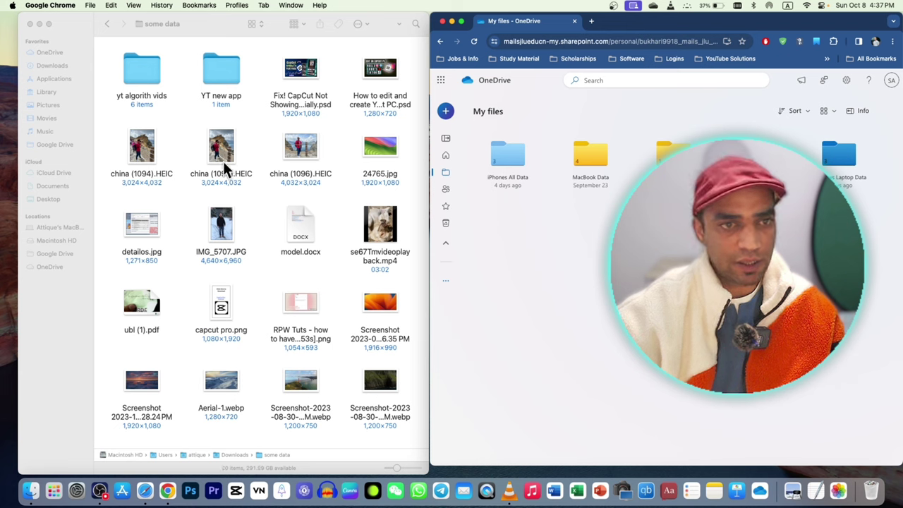
{"action": "left_click", "coordinate": [311, 148]}
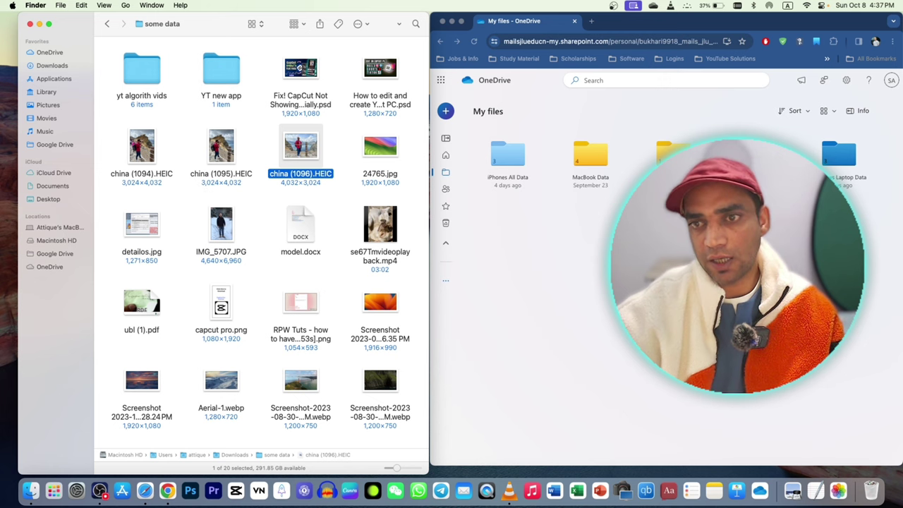
- Create a new OneDrive folder named 'capcut' on the web
{"action": "left_click", "coordinate": [452, 115]}
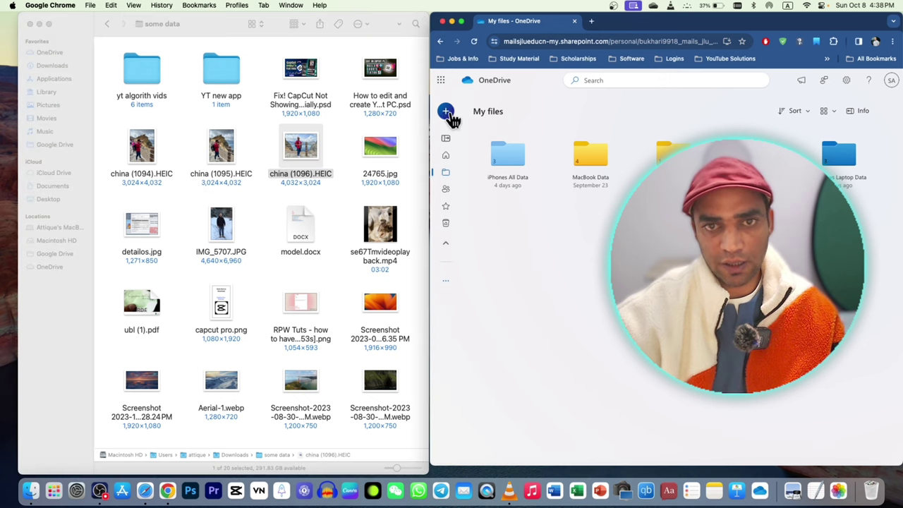
{"action": "left_click", "coordinate": [449, 112]}
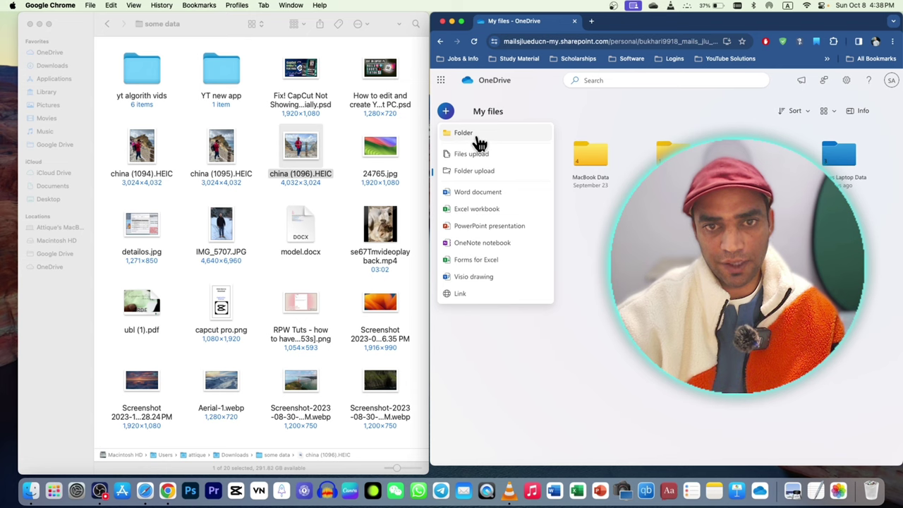
{"action": "left_click", "coordinate": [477, 136]}
{"action": "type", "text": "capcut"}
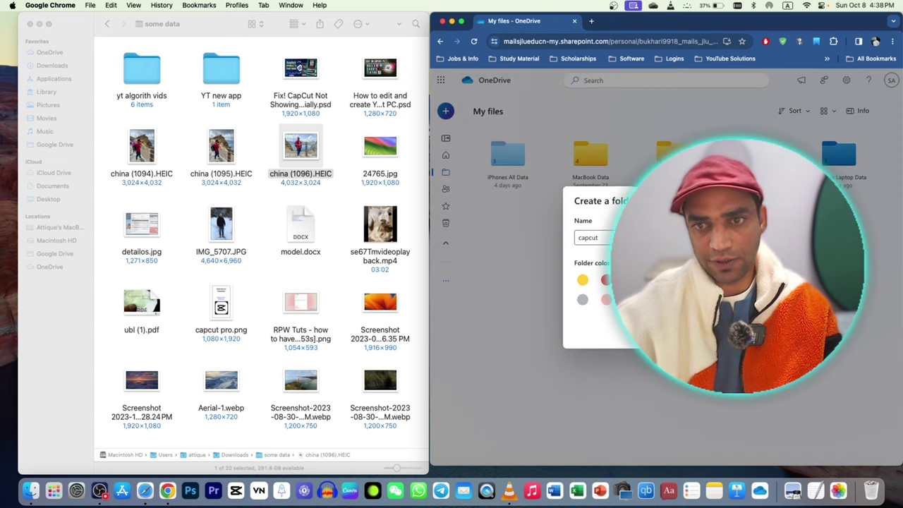
{"action": "key", "text": "Return"}
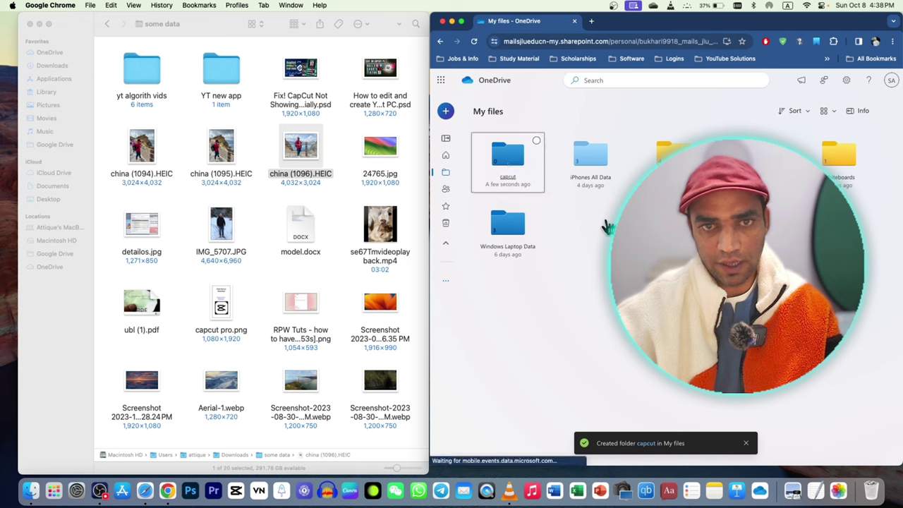
- Upload capcut pro.png from Finder into the capcut folder
{"action": "left_click_drag", "start_coordinate": [229, 296], "coordinate": [63, 16]}
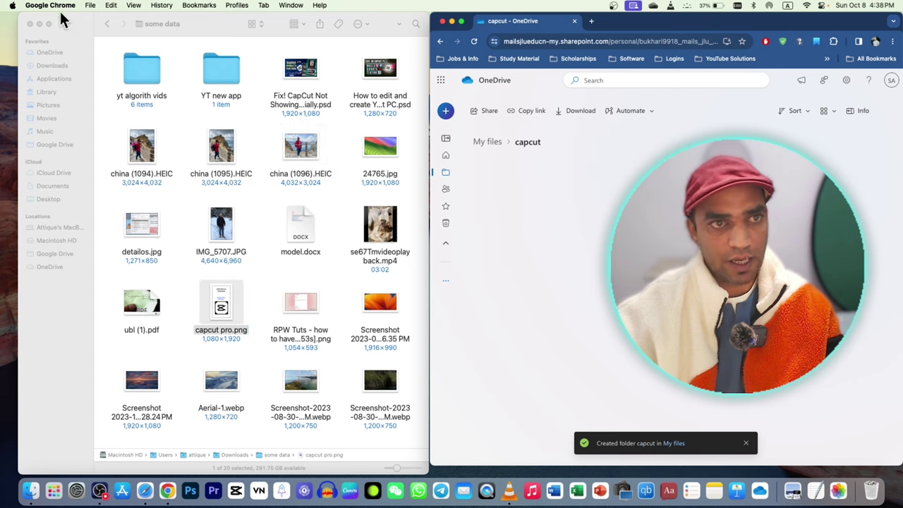
{"action": "left_click", "coordinate": [192, 29]}
{"action": "left_click", "coordinate": [192, 25]}
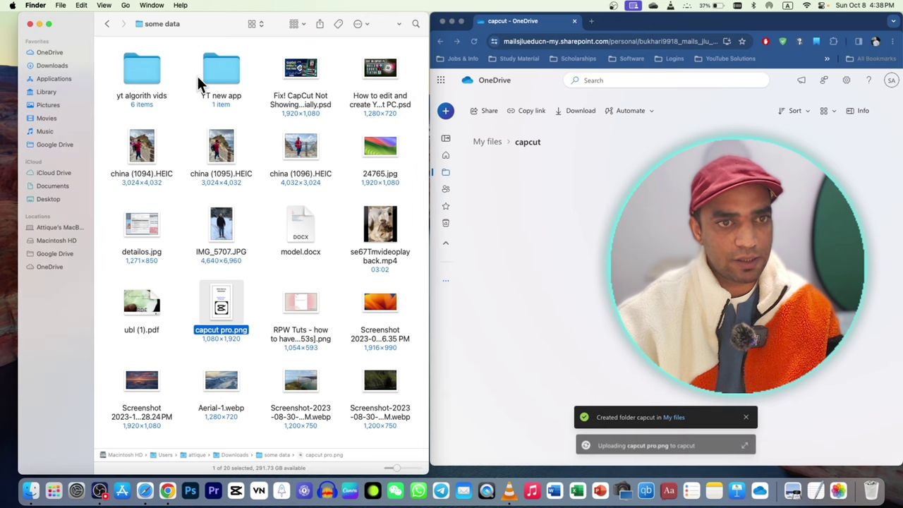
{"action": "left_click", "coordinate": [51, 53]}
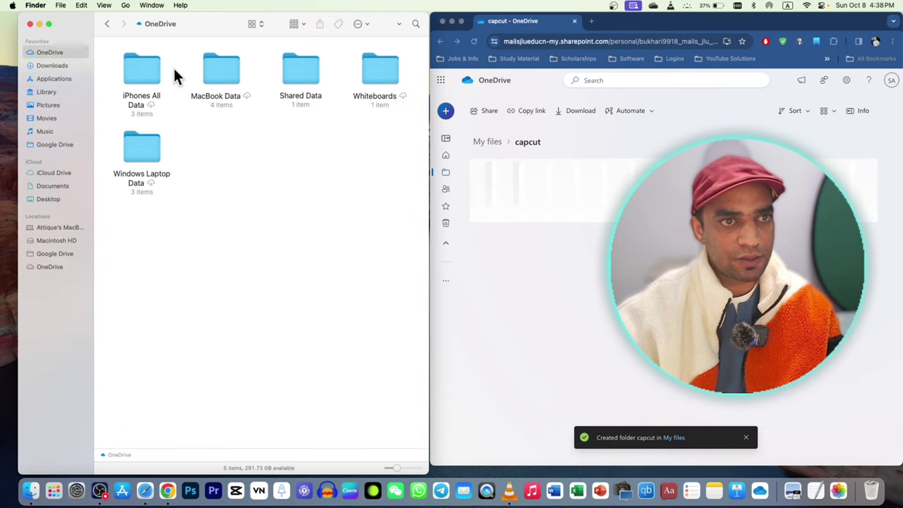
{"action": "left_click", "coordinate": [107, 24]}
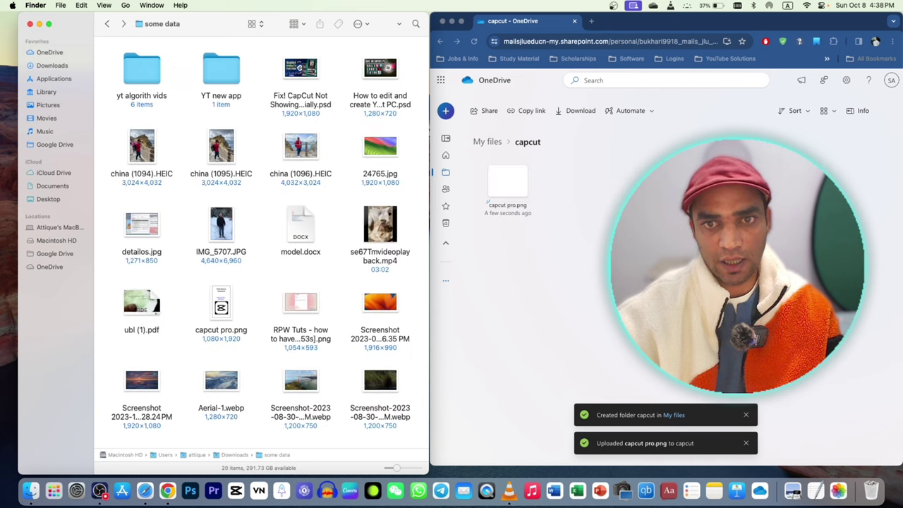
- Delete the local capcut pro.png from 'some data' and show Finder's OneDrive folder
{"action": "left_click", "coordinate": [504, 187]}
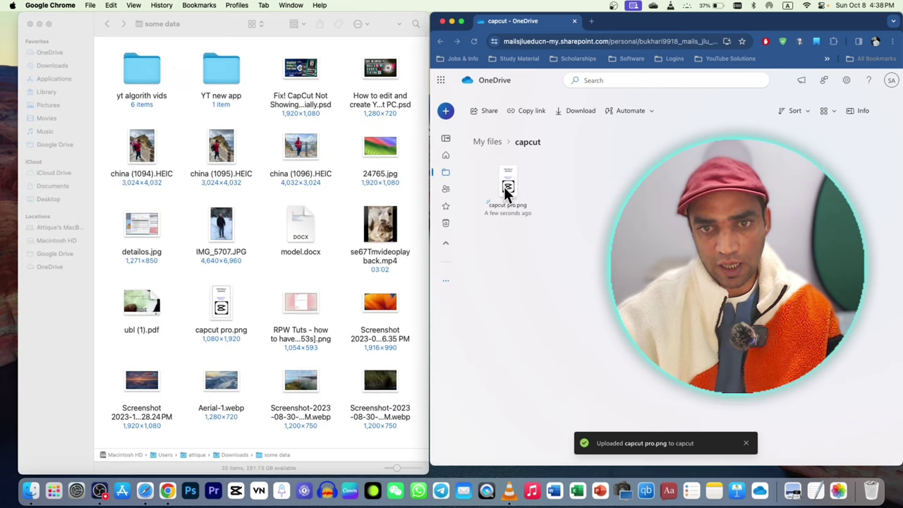
{"action": "left_click", "coordinate": [240, 322]}
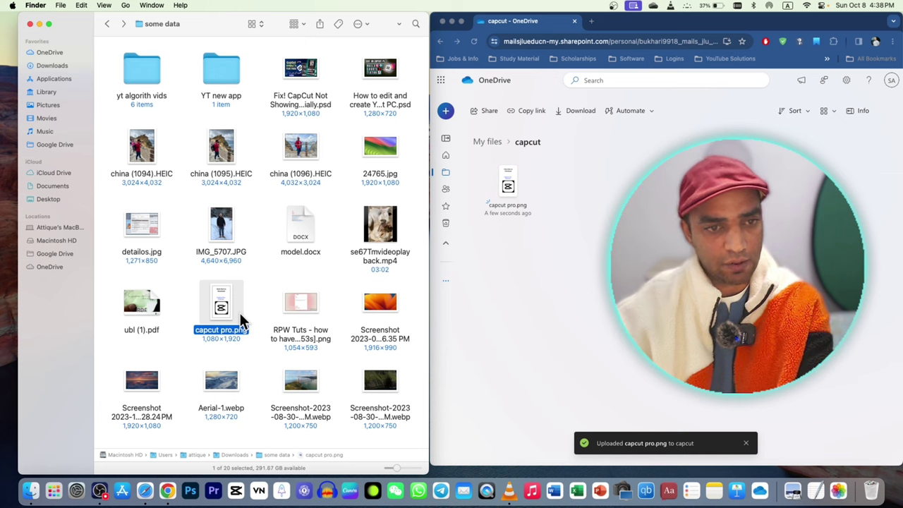
{"action": "key", "text": "super+BackSpace"}
{"action": "left_click", "coordinate": [613, 220]}
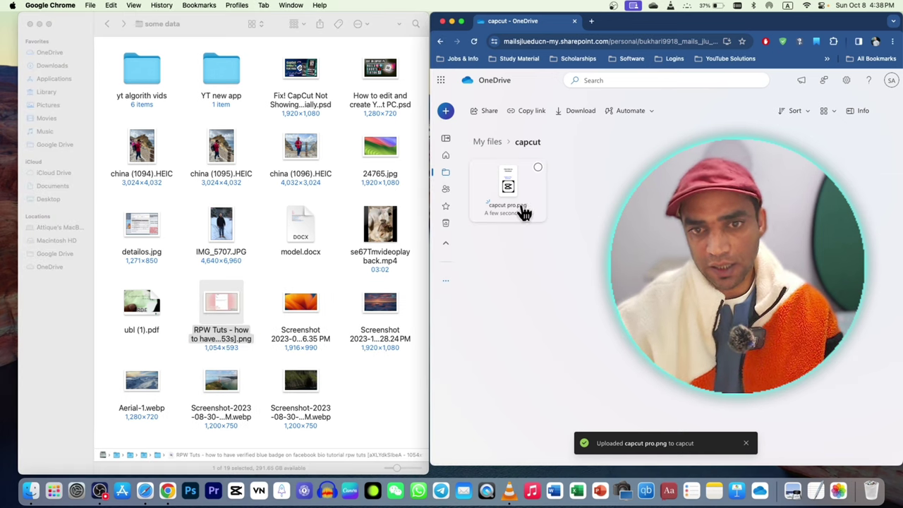
{"action": "left_click", "coordinate": [218, 296]}
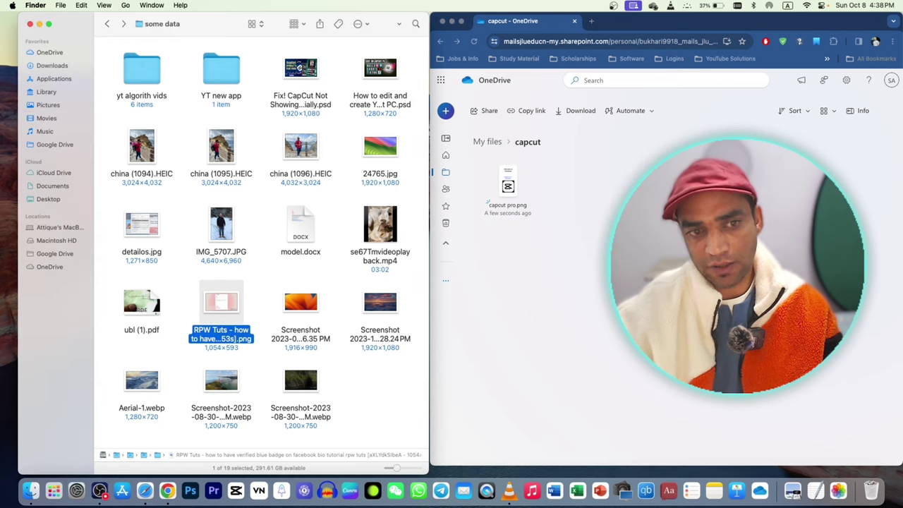
{"action": "left_click", "coordinate": [63, 52]}
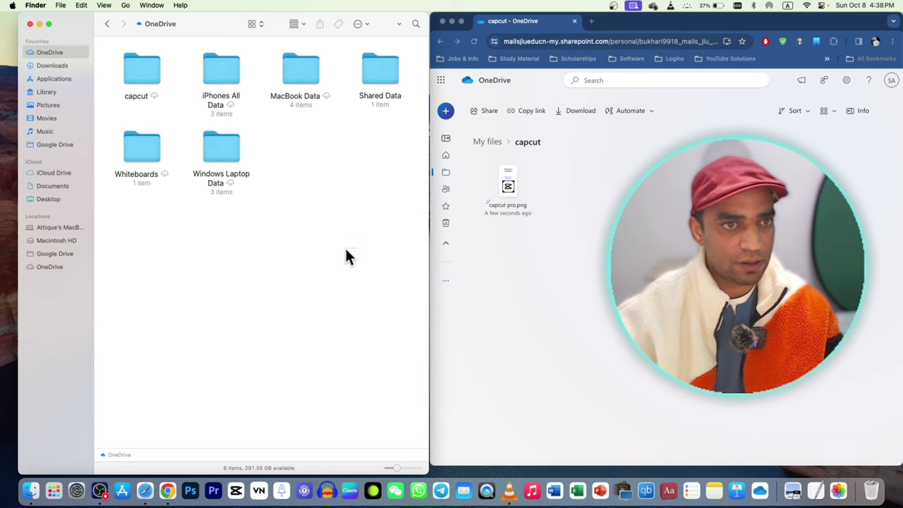
- Check Macintosh HD storage usage, then bring up OneDrive's Choose Folders option
{"action": "left_click_drag", "start_coordinate": [346, 252], "coordinate": [148, 85]}
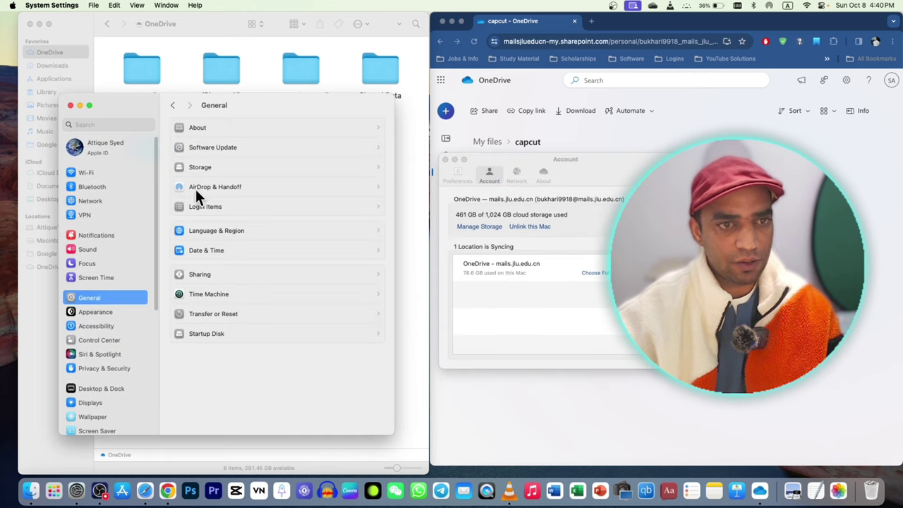
{"action": "left_click", "coordinate": [212, 169]}
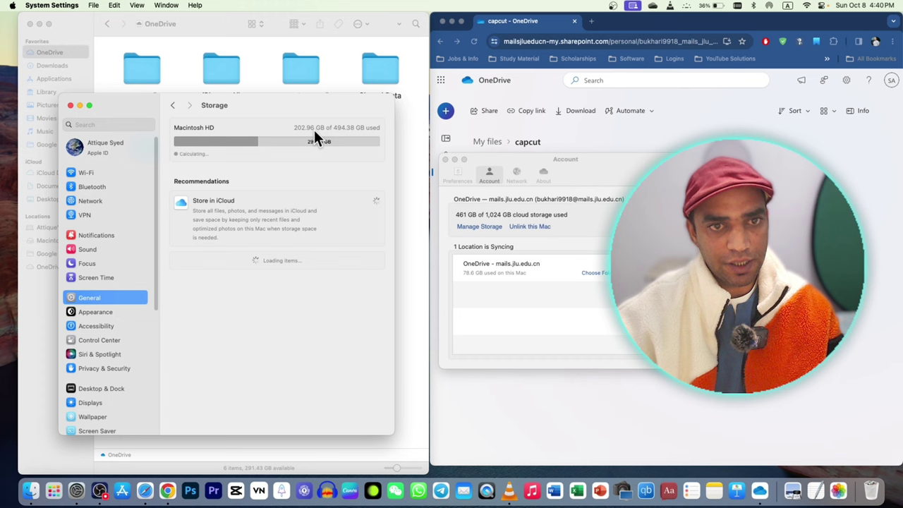
{"action": "left_click", "coordinate": [597, 272]}
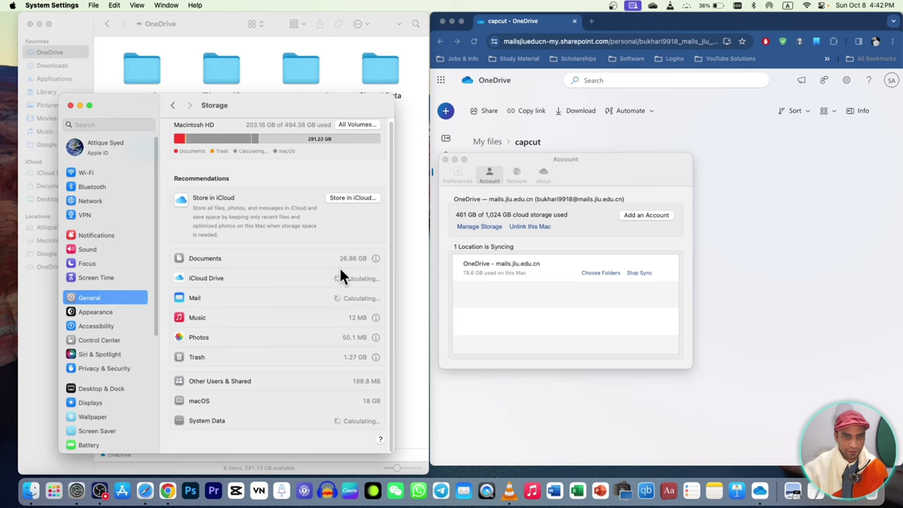
{"action": "left_click", "coordinate": [600, 272]}
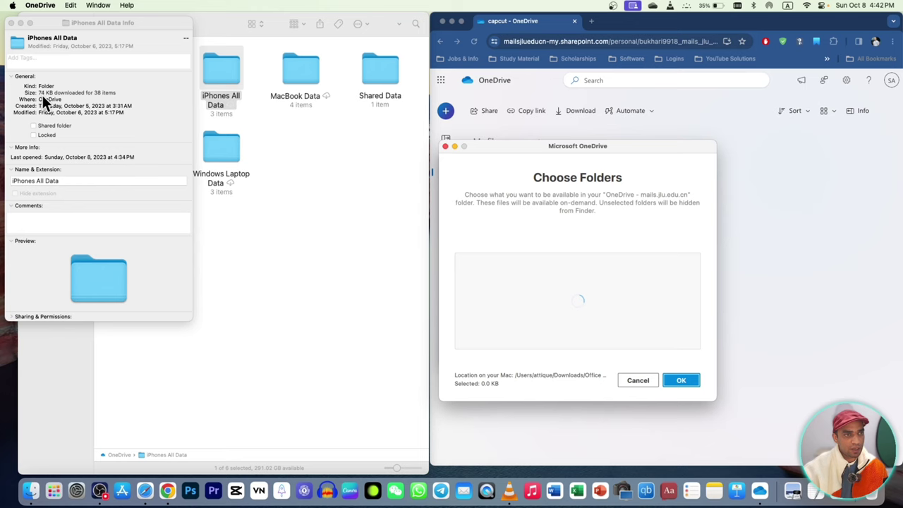
- View the details for iPhones All Data on the OneDrive web page and in Finder's Get Info
{"action": "left_click", "coordinate": [541, 161]}
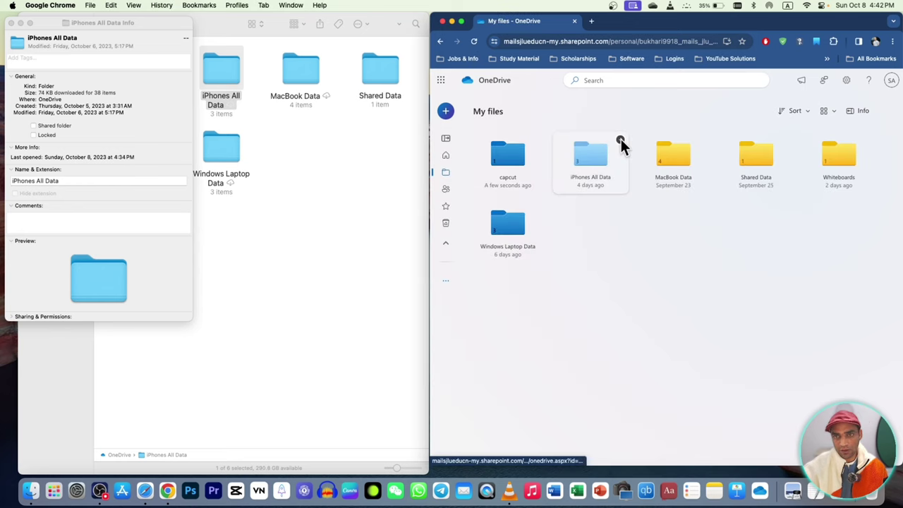
{"action": "left_click", "coordinate": [621, 140]}
{"action": "right_click", "coordinate": [551, 184]}
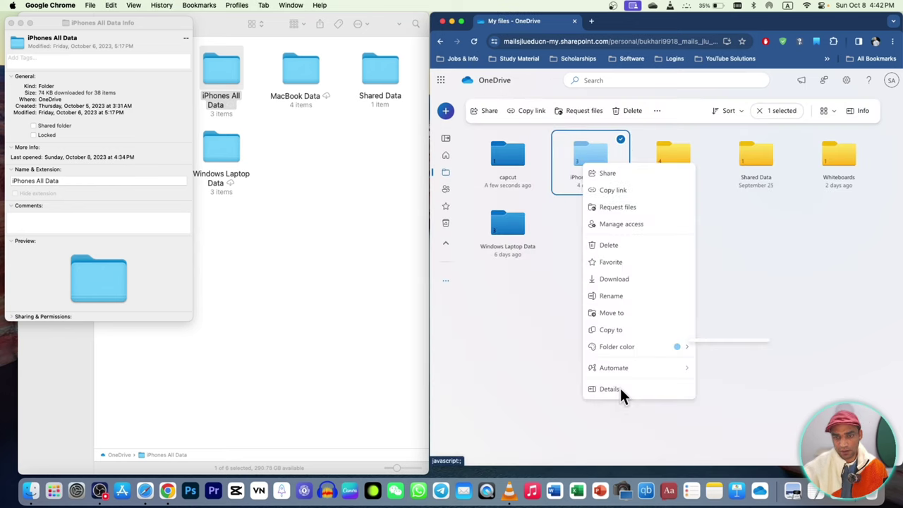
{"action": "left_click", "coordinate": [620, 387]}
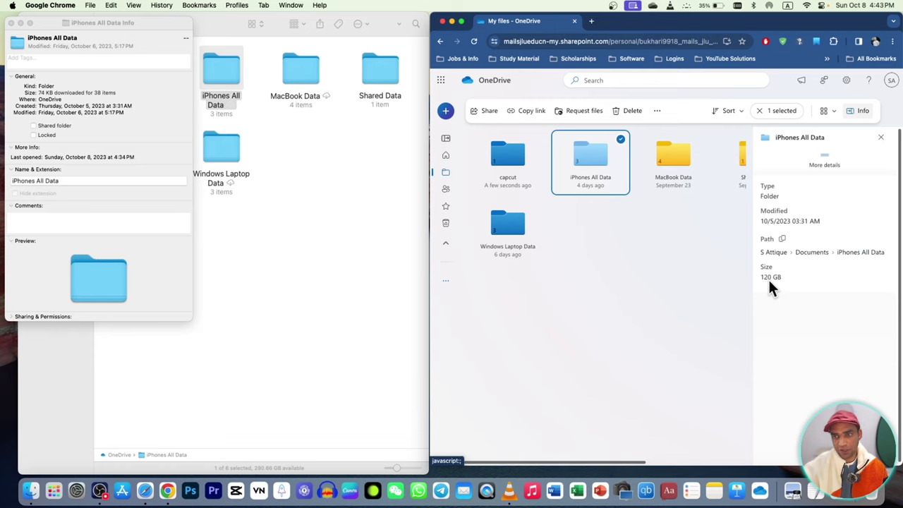
{"action": "left_click", "coordinate": [12, 23]}
{"action": "right_click", "coordinate": [220, 66]}
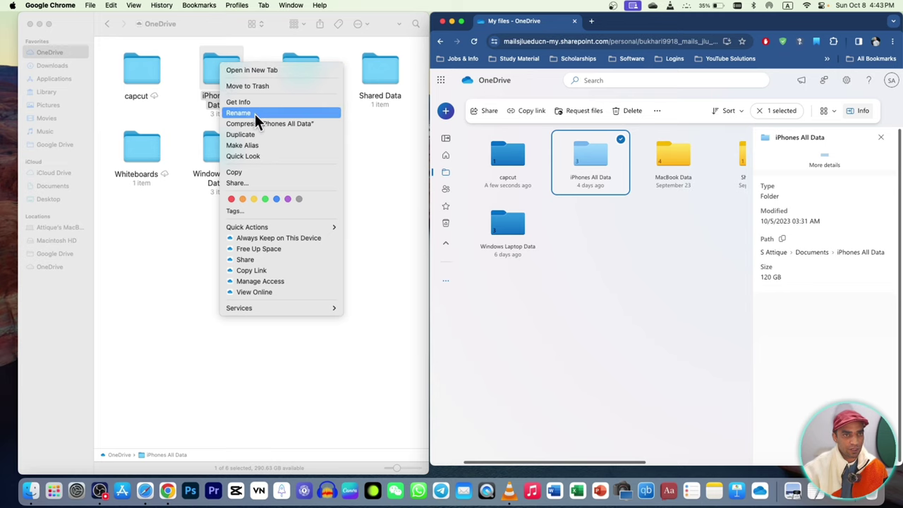
{"action": "left_click", "coordinate": [238, 102]}
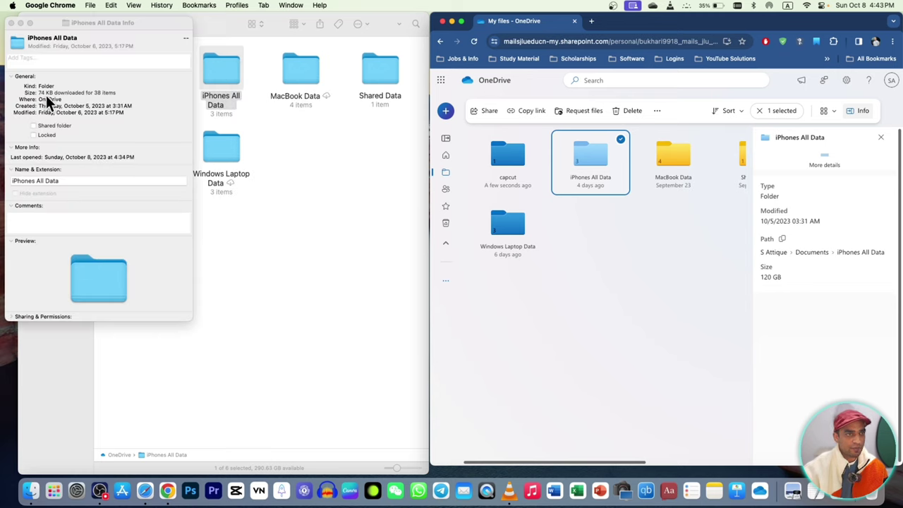
{"action": "left_click", "coordinate": [11, 23]}
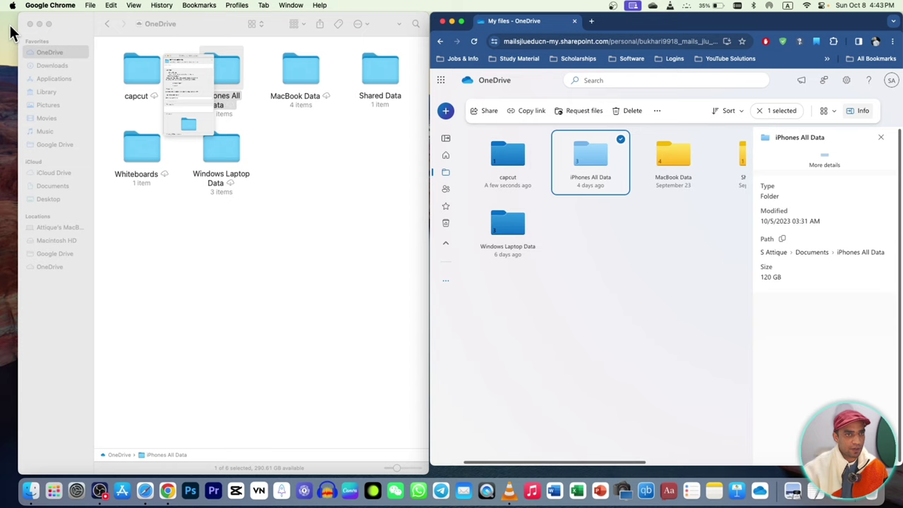
- Browse into iPhones All Data's iPhones Documents folder, then open All Photos
{"action": "double_click", "coordinate": [236, 75]}
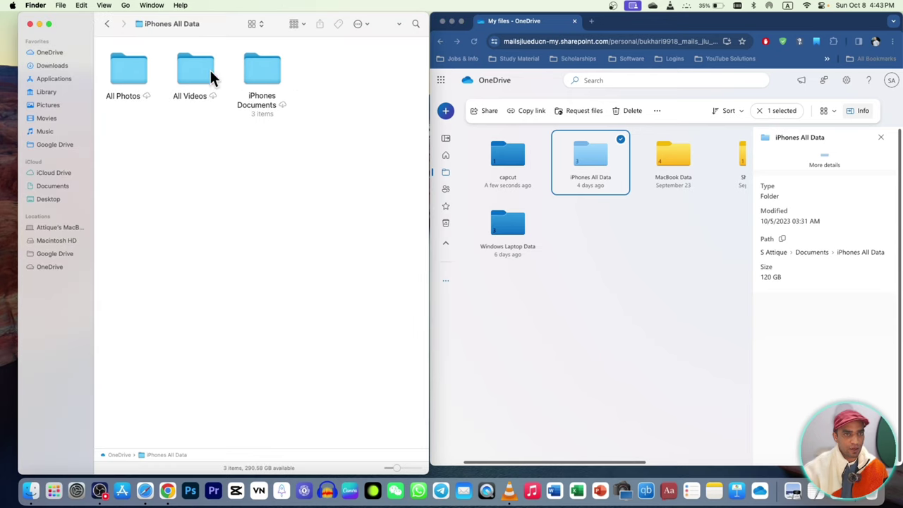
{"action": "double_click", "coordinate": [260, 69]}
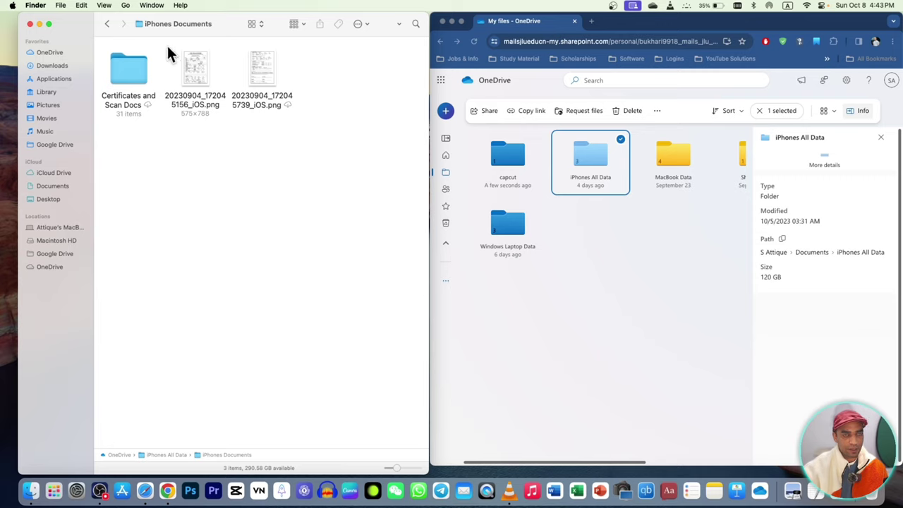
{"action": "left_click", "coordinate": [107, 26]}
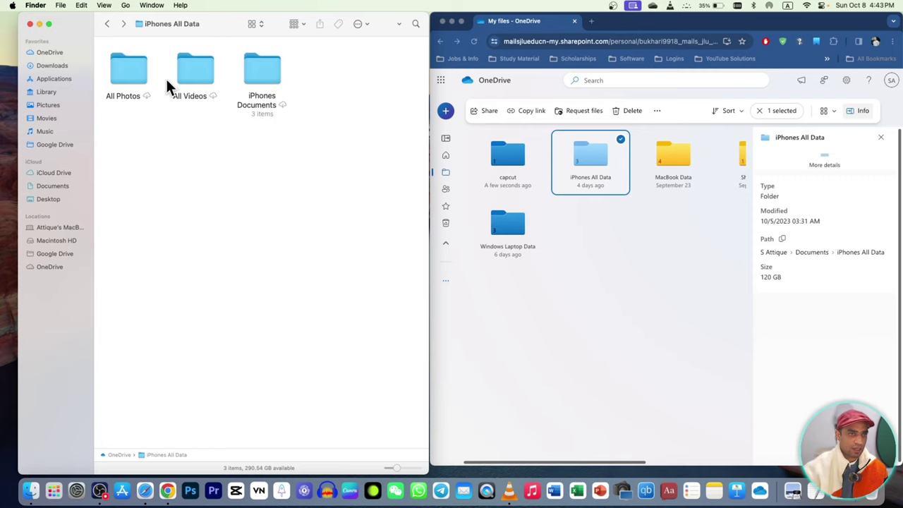
{"action": "left_click", "coordinate": [128, 79]}
{"action": "double_click", "coordinate": [128, 79]}
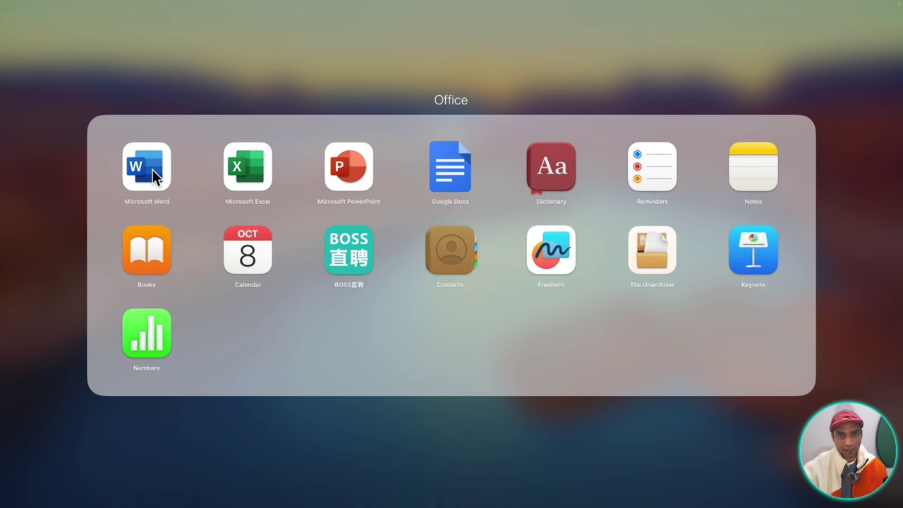
- Launch Word and type 'Hello we are testing new Microsoft 365' into a new blank document
{"action": "left_click", "coordinate": [153, 169]}
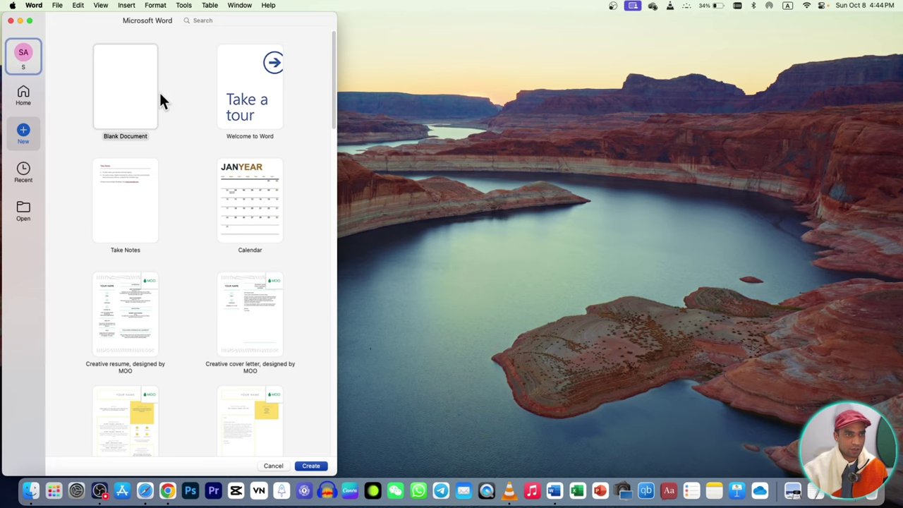
{"action": "double_click", "coordinate": [118, 90]}
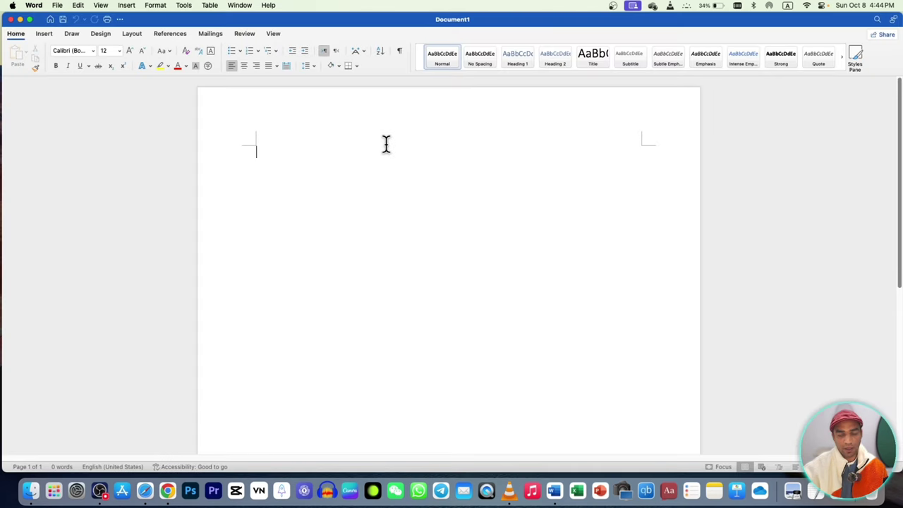
{"action": "type", "text": "Hello we are testing new Microsoft 365"}
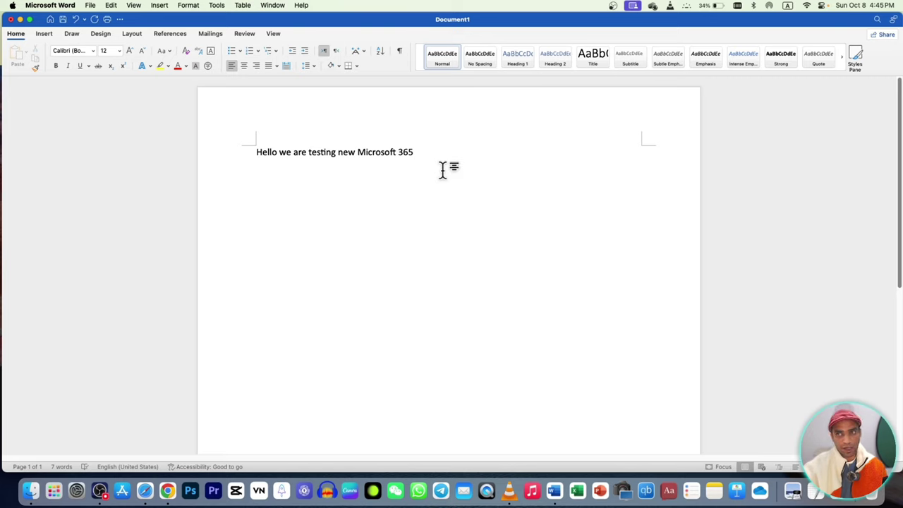
{"action": "left_click", "coordinate": [893, 20]}
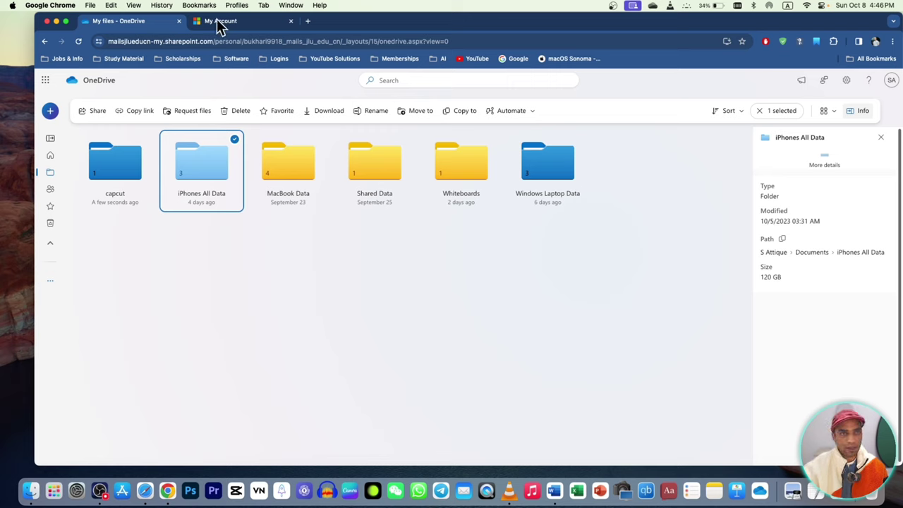
- Scroll through the Microsoft My Account overview page
{"action": "left_click", "coordinate": [243, 27]}
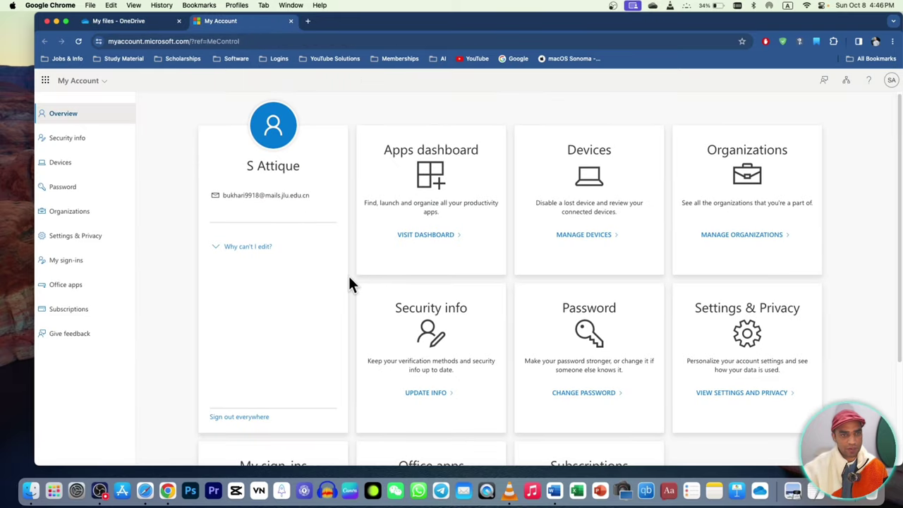
{"action": "scroll", "coordinate": [349, 278], "scroll_direction": "down", "scroll_amount": 1}
{"action": "scroll", "coordinate": [356, 275], "scroll_direction": "down", "scroll_amount": 1}
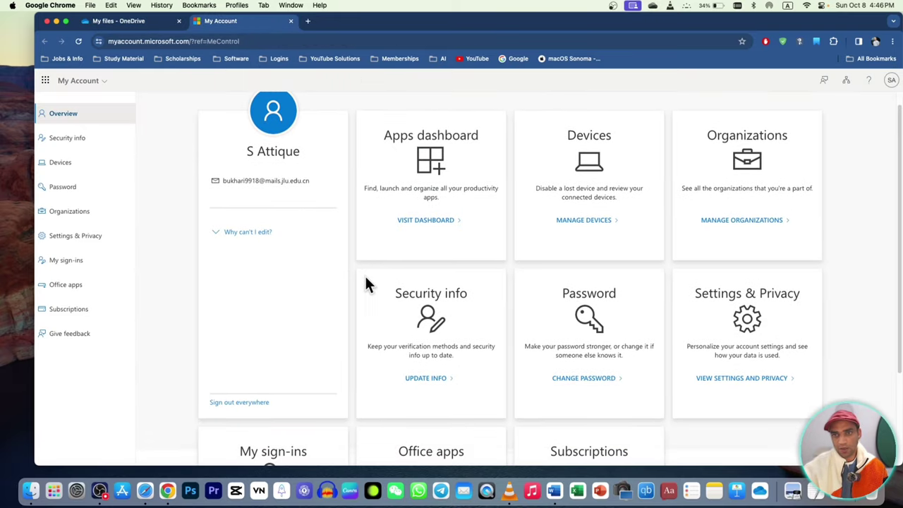
{"action": "scroll", "coordinate": [389, 283], "scroll_direction": "down", "scroll_amount": 3}
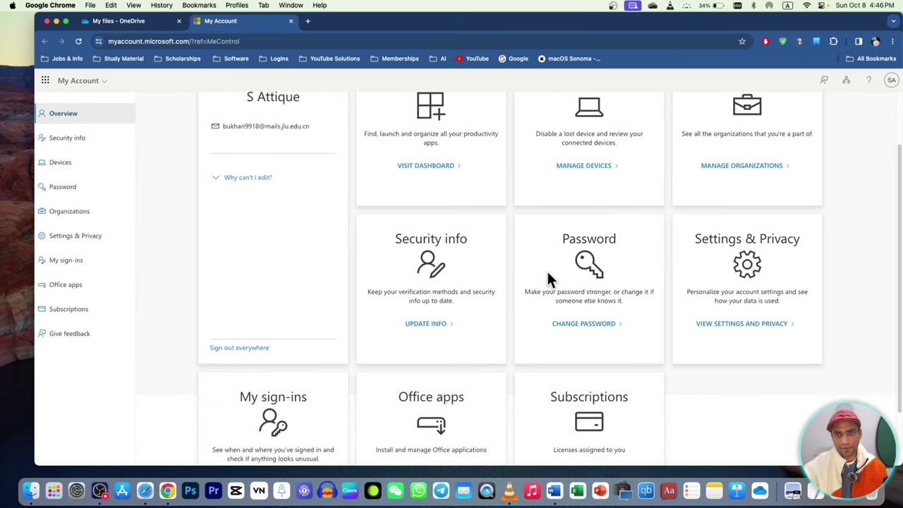
{"action": "scroll", "coordinate": [593, 314], "scroll_direction": "down", "scroll_amount": 3}
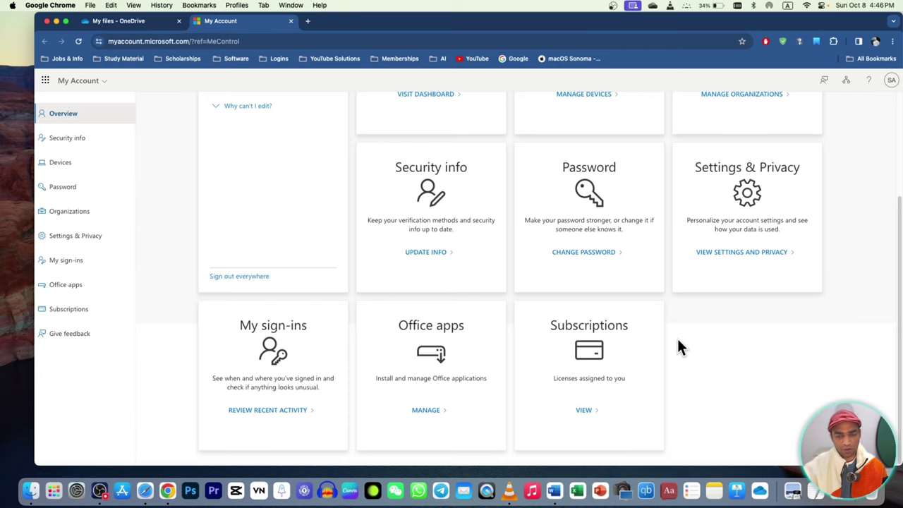
{"action": "scroll", "coordinate": [679, 345], "scroll_direction": "up", "scroll_amount": 1}
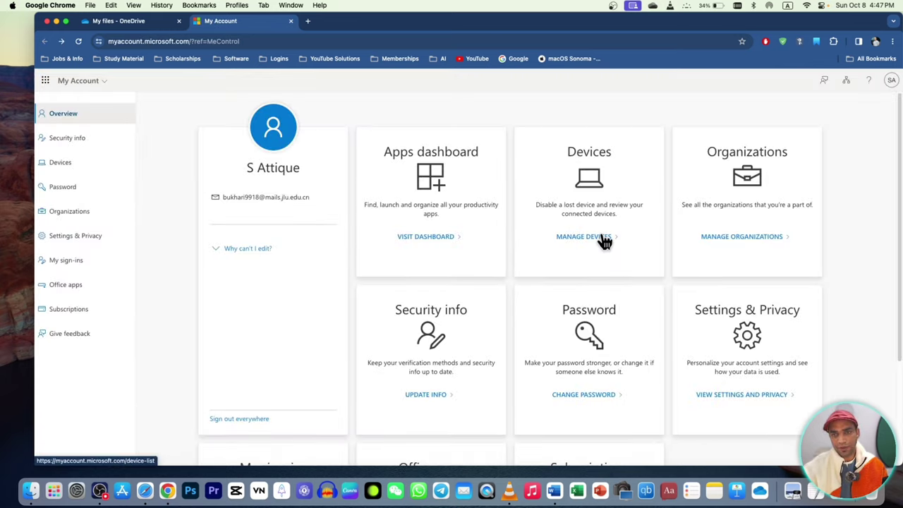
- View the Office 365 A1 for students subscription's included services, then return to OneDrive files
{"action": "left_click", "coordinate": [600, 238]}
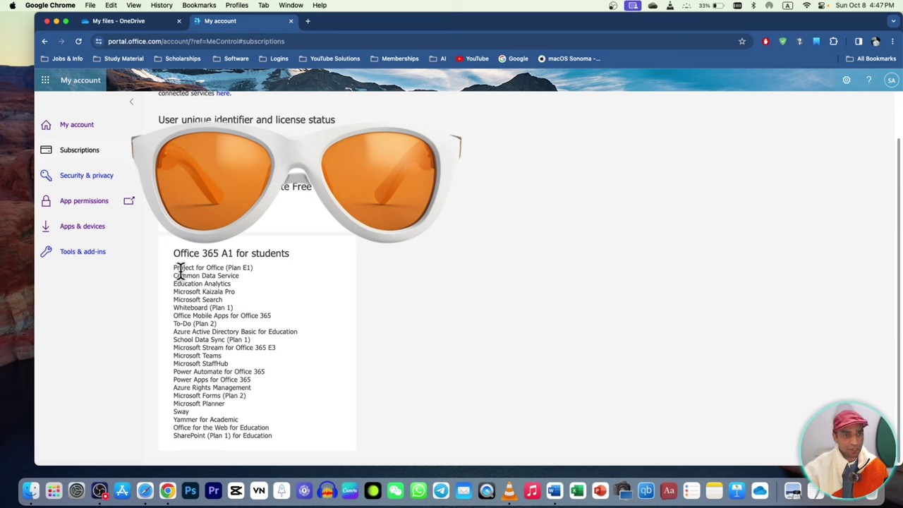
{"action": "left_click_drag", "start_coordinate": [175, 269], "coordinate": [261, 400]}
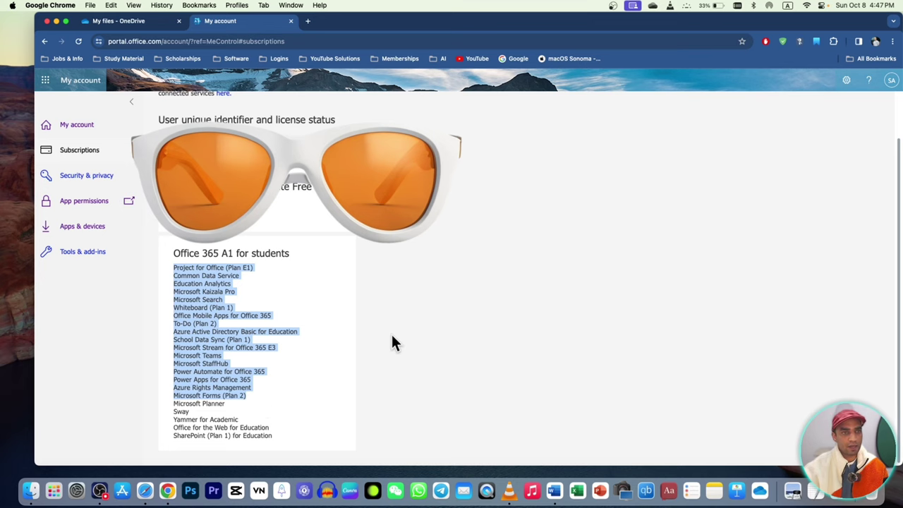
{"action": "scroll", "coordinate": [393, 337], "scroll_direction": "up", "scroll_amount": 2}
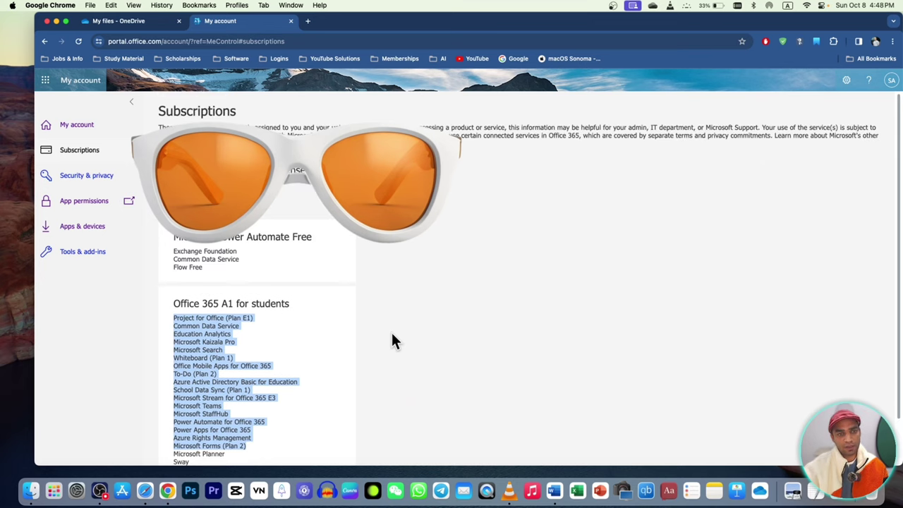
{"action": "key", "text": "ctrl+shift+Tab"}
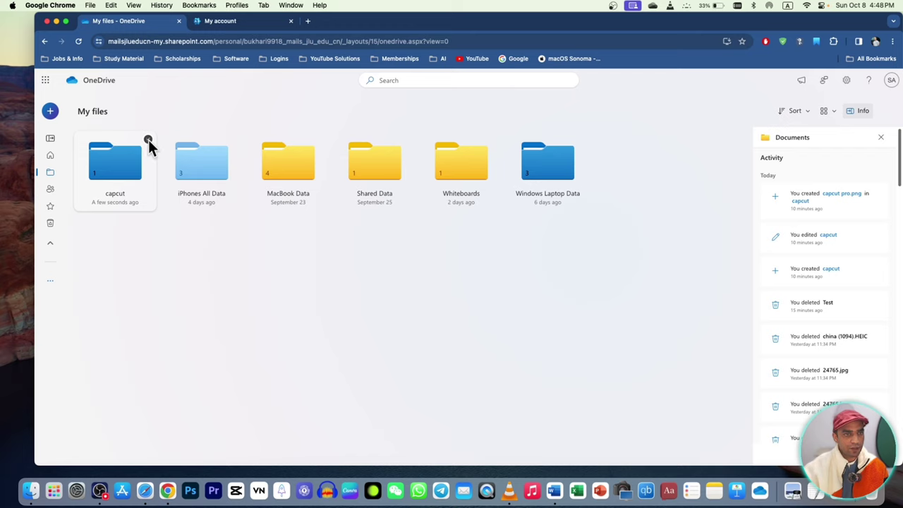
- Copy an anyone-can-edit sharing link for the capcut folder
{"action": "left_click", "coordinate": [149, 140]}
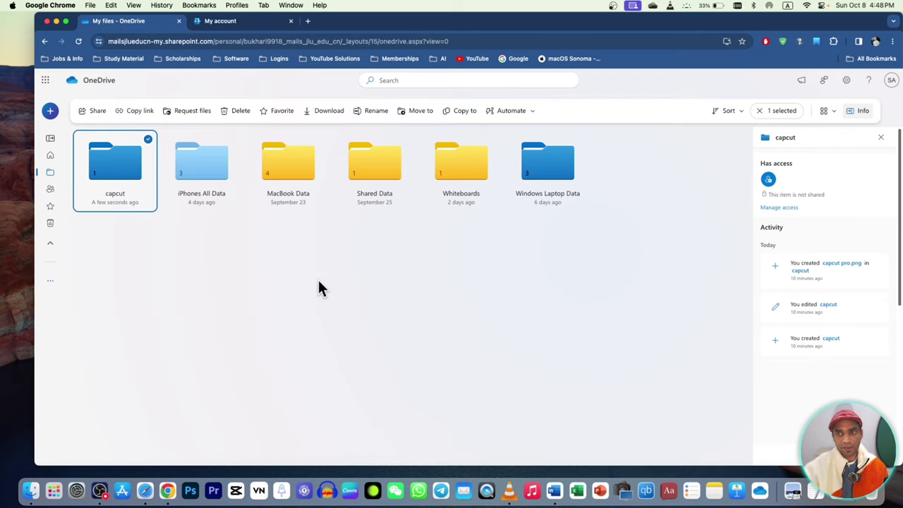
{"action": "right_click", "coordinate": [132, 174]}
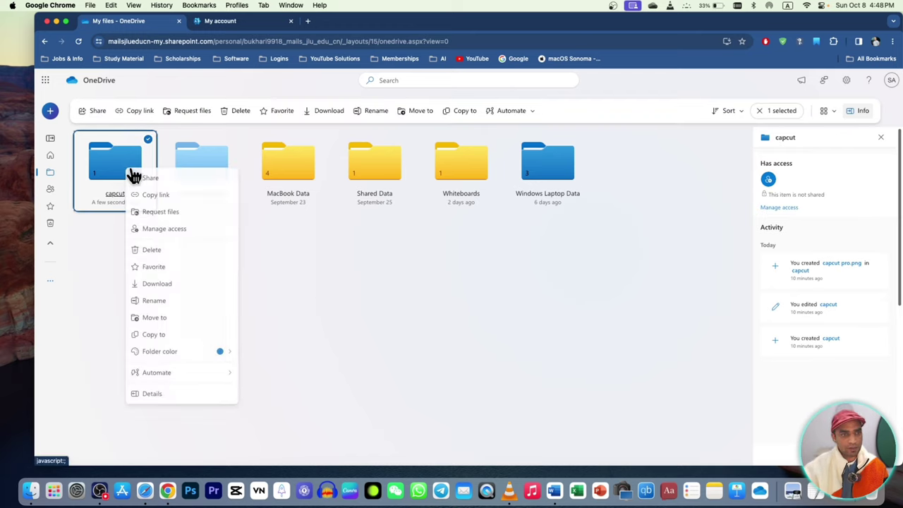
{"action": "key", "text": "Escape"}
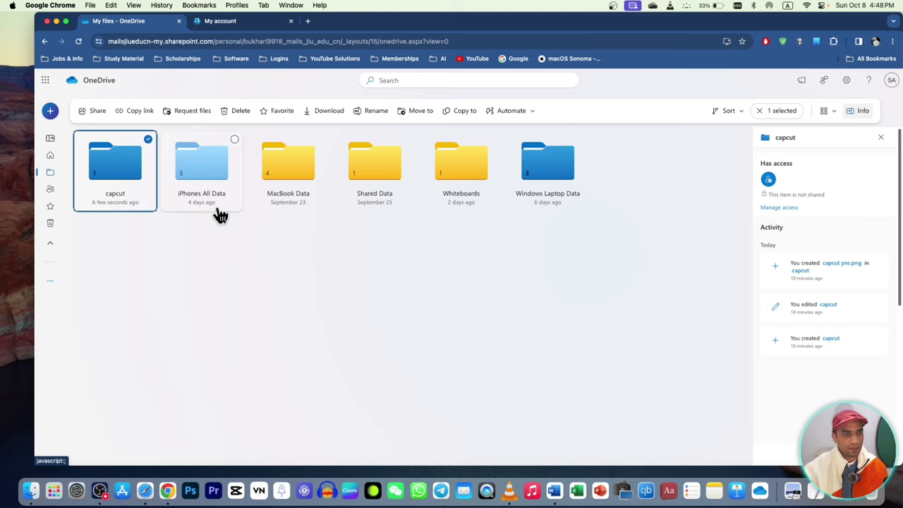
{"action": "left_click", "coordinate": [141, 187]}
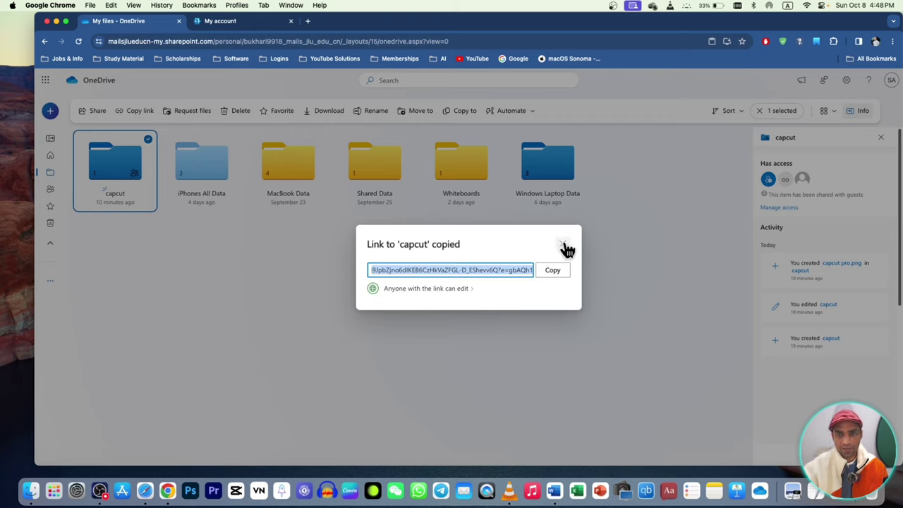
{"action": "left_click", "coordinate": [563, 245]}
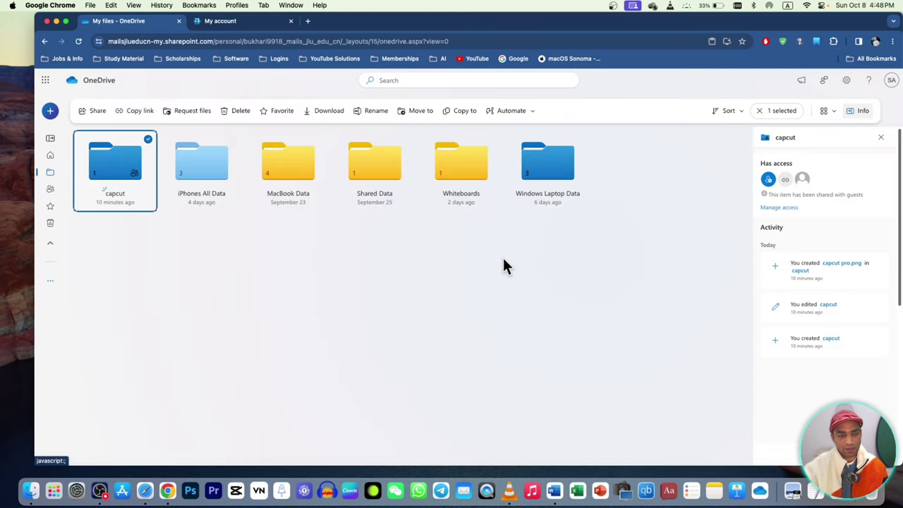
- Open Manage access for capcut and check its Groups tab shows no group sharing
{"action": "right_click", "coordinate": [136, 157]}
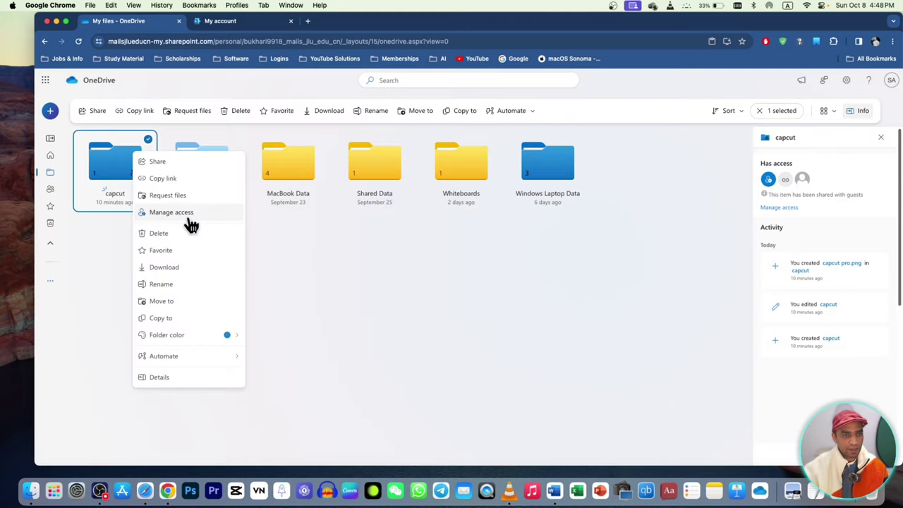
{"action": "left_click", "coordinate": [189, 214]}
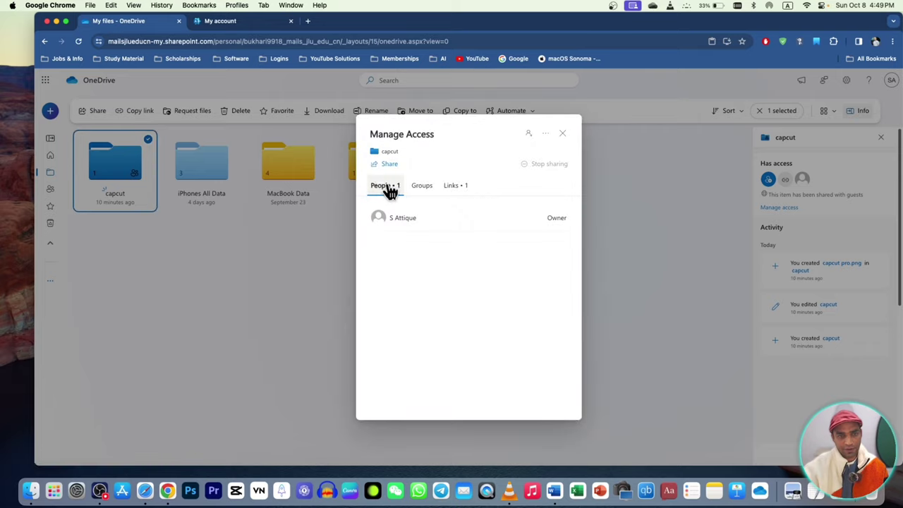
{"action": "left_click", "coordinate": [427, 187]}
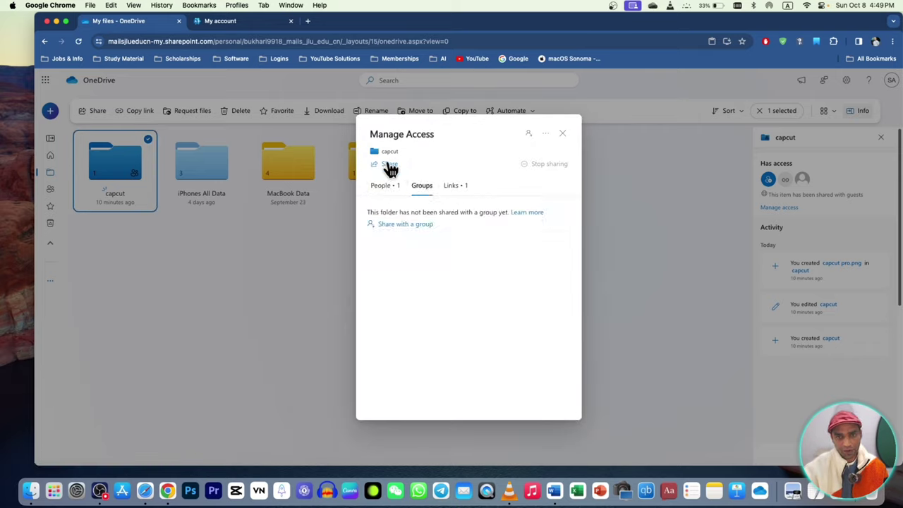